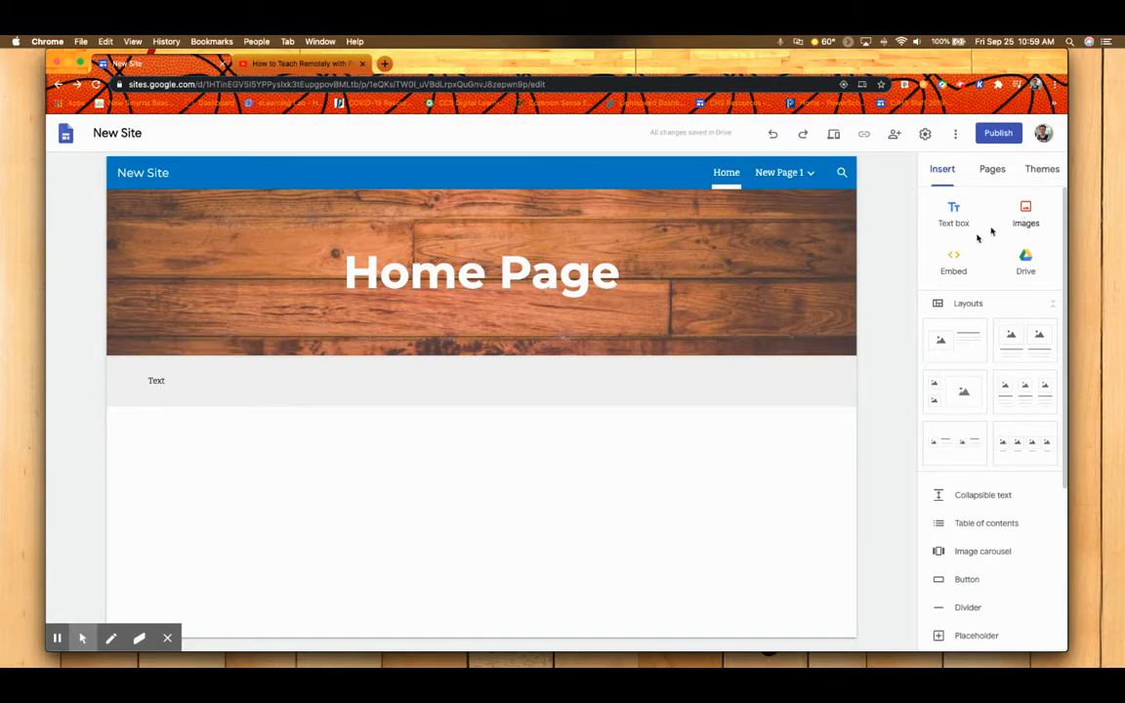
Insert the "Giant Tooth Found" document from the recent Google Drive files into the blank area below the Text section.
{"action": "double_click", "coordinate": [453, 504]}
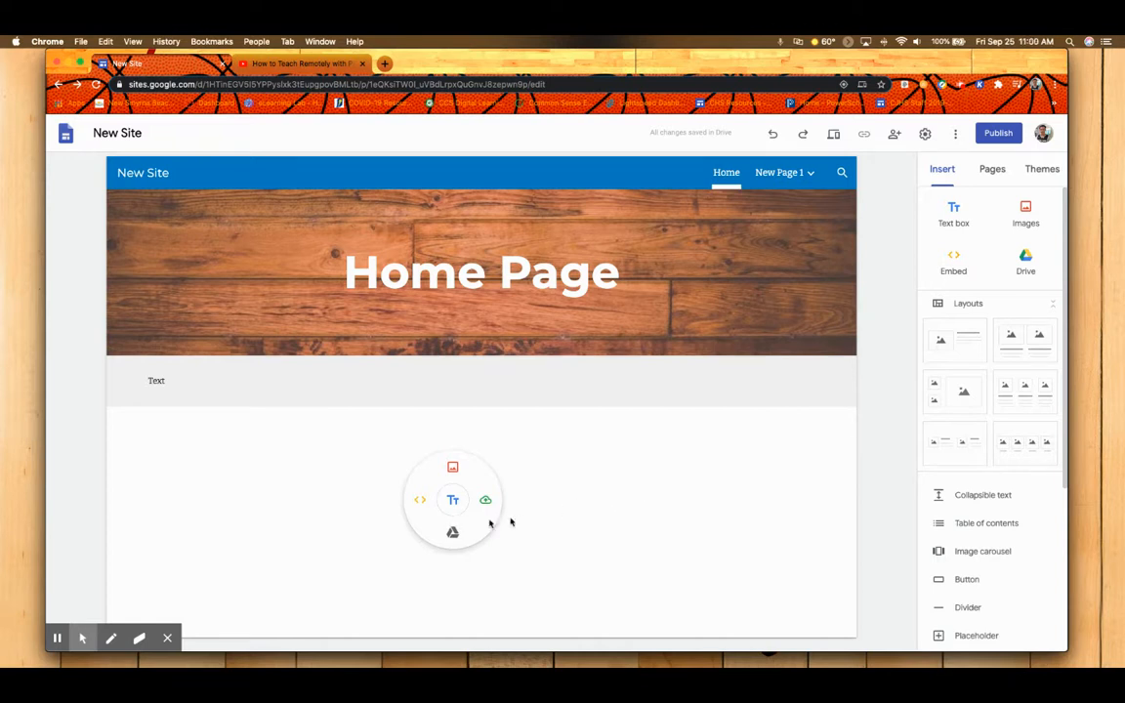
{"action": "left_click", "coordinate": [452, 533]}
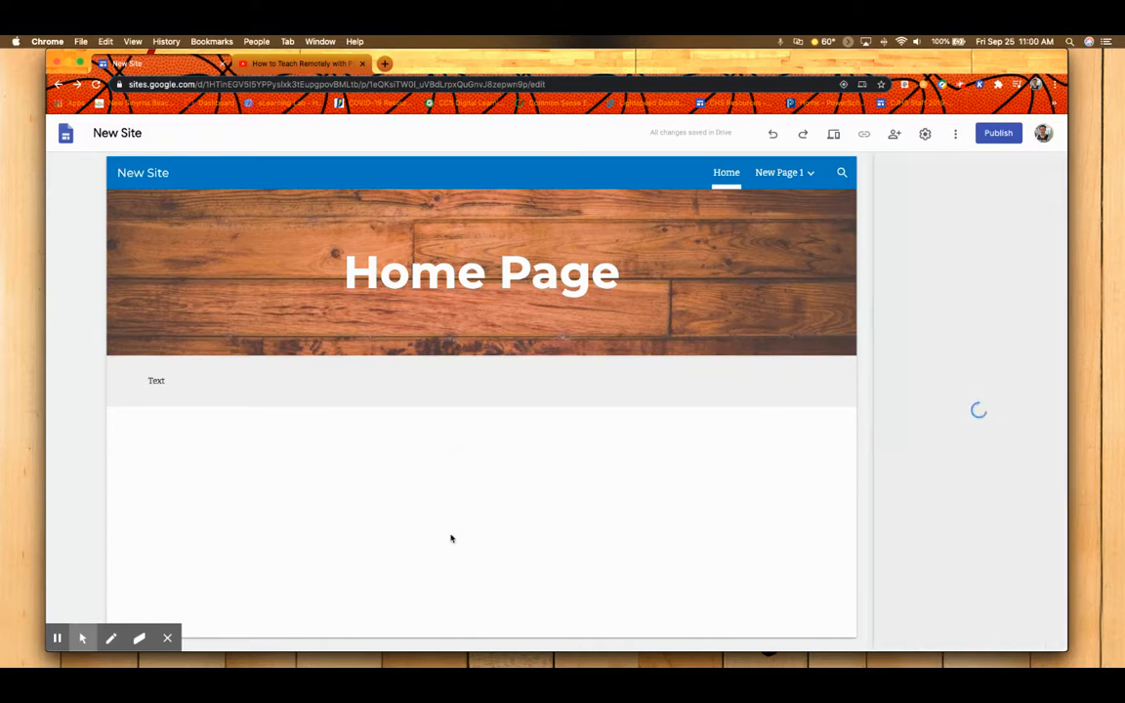
{"action": "left_click", "coordinate": [1050, 202]}
{"action": "left_click", "coordinate": [1049, 205]}
{"action": "left_click", "coordinate": [1020, 200]}
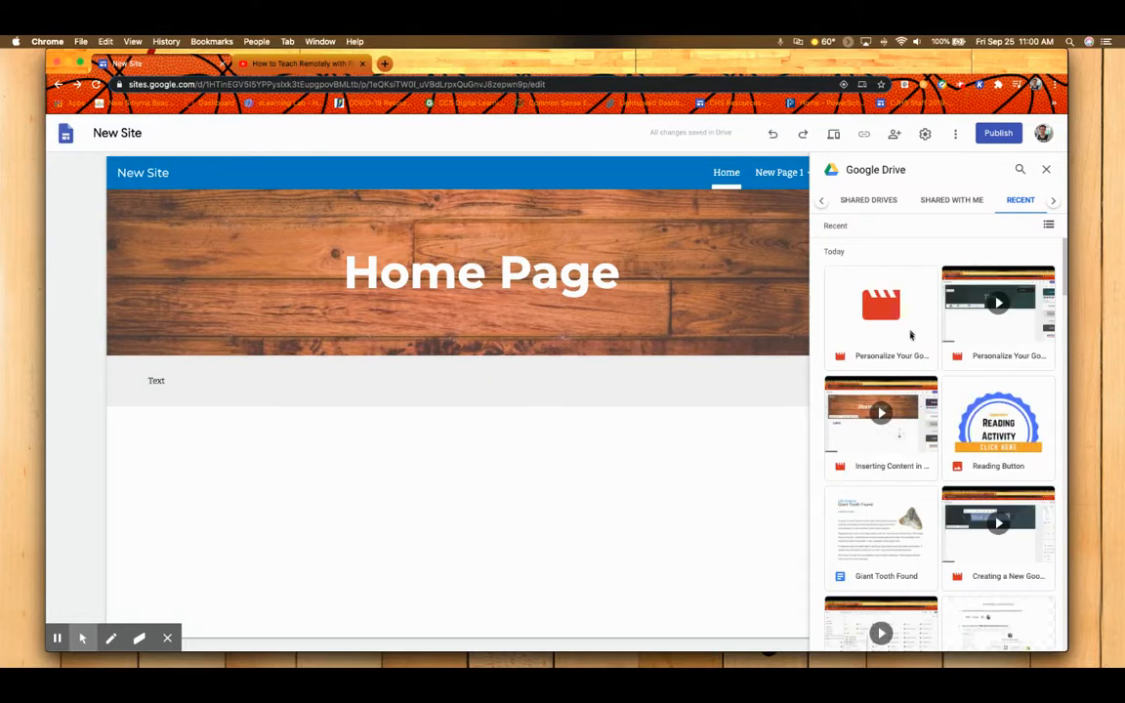
{"action": "left_click", "coordinate": [915, 536]}
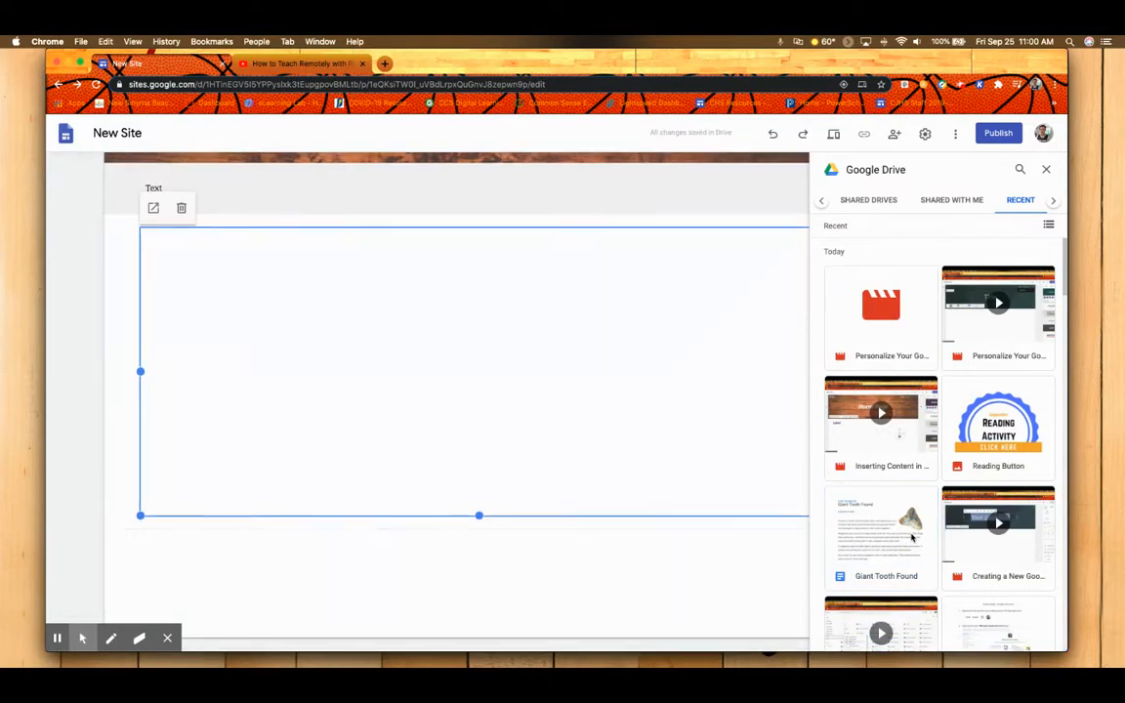
{"action": "left_click", "coordinate": [1047, 170]}
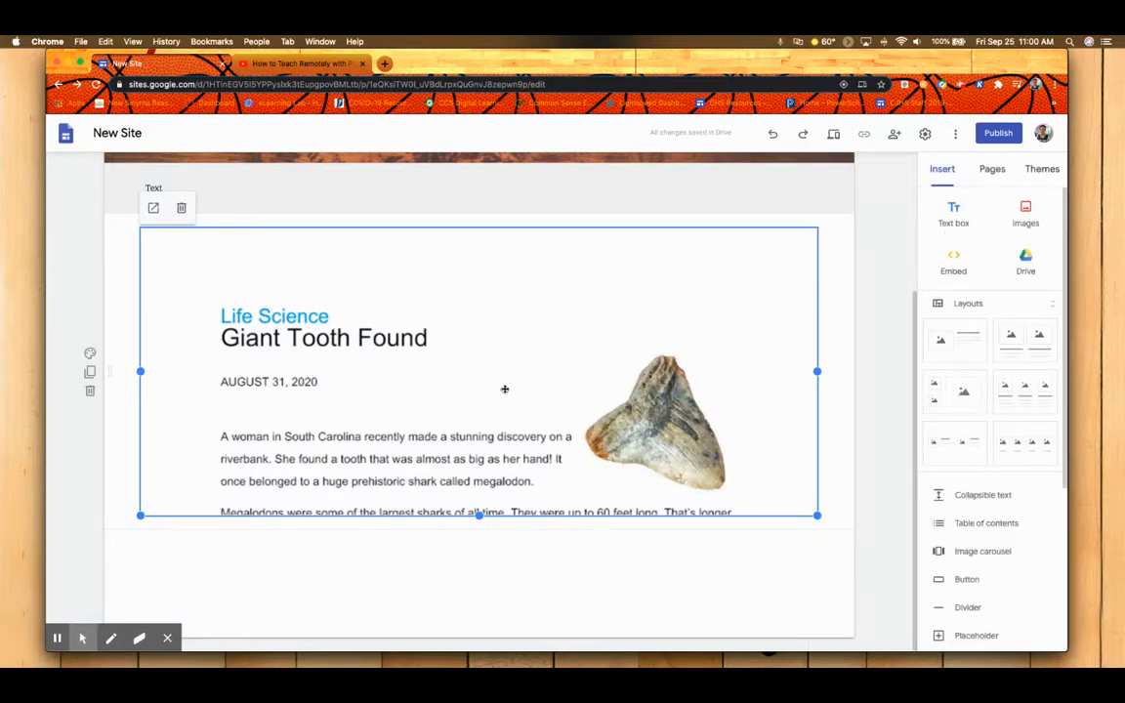
Make the embedded Giant Tooth Found document narrower and taller, and delete the section containing it.
{"action": "left_click_drag", "start_coordinate": [817, 514], "coordinate": [597, 526]}
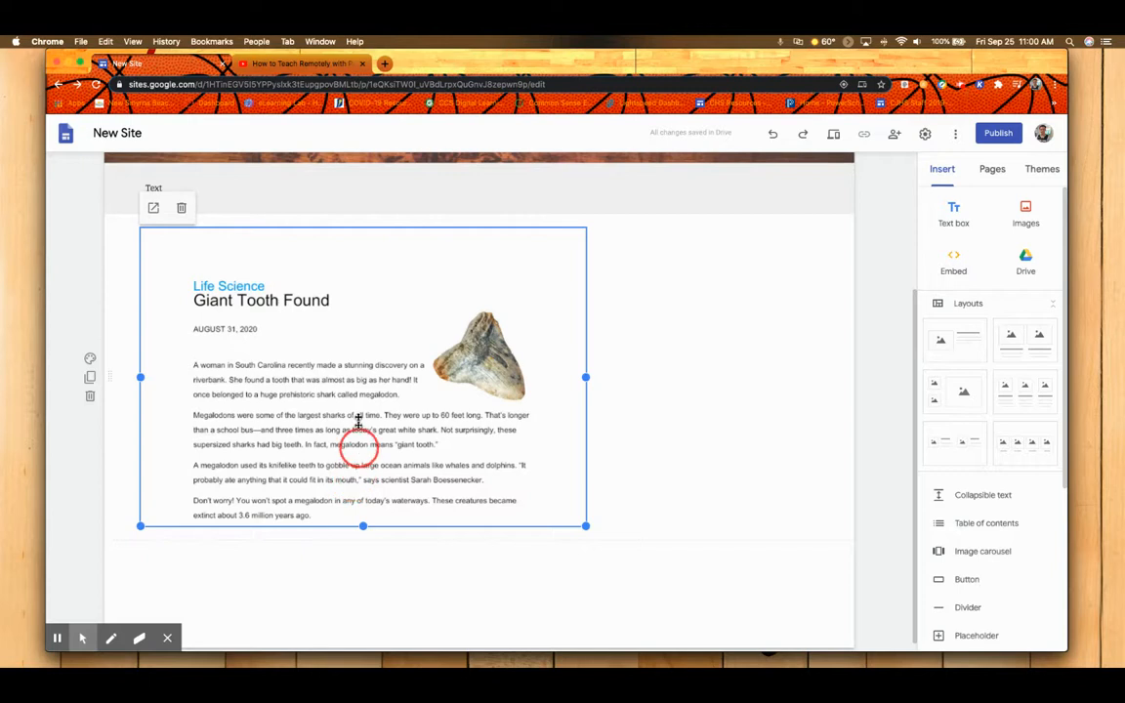
{"action": "scroll", "coordinate": [358, 390], "scroll_direction": "down", "scroll_amount": 1}
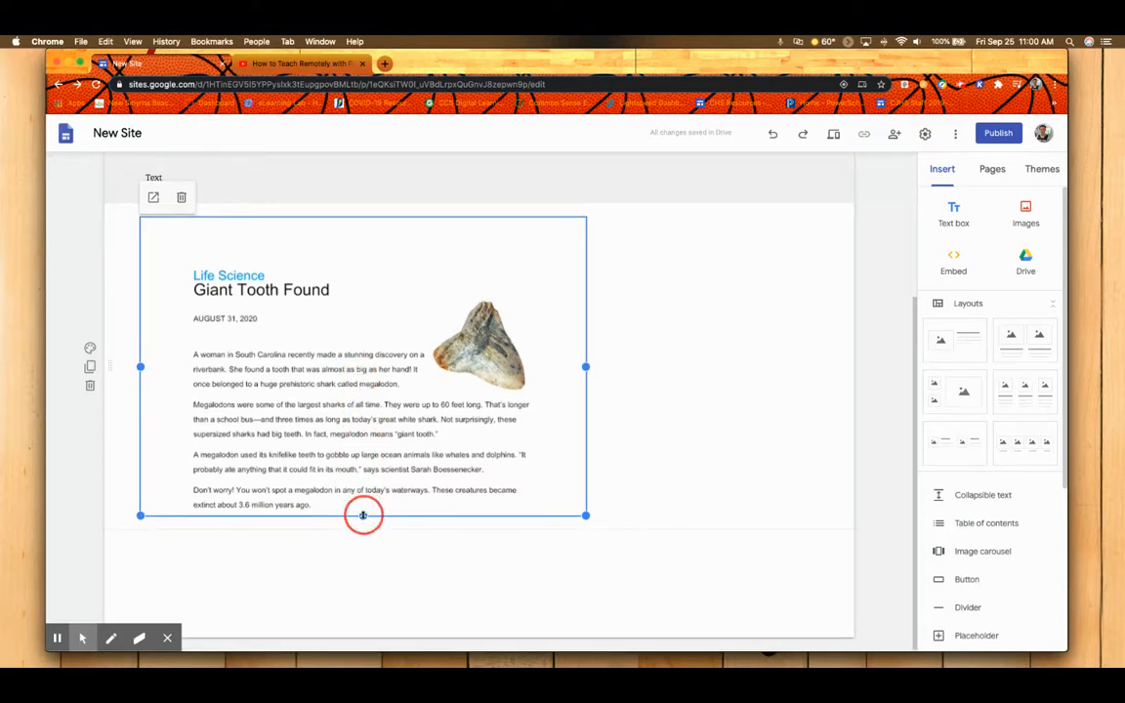
{"action": "left_click_drag", "start_coordinate": [362, 516], "coordinate": [360, 615]}
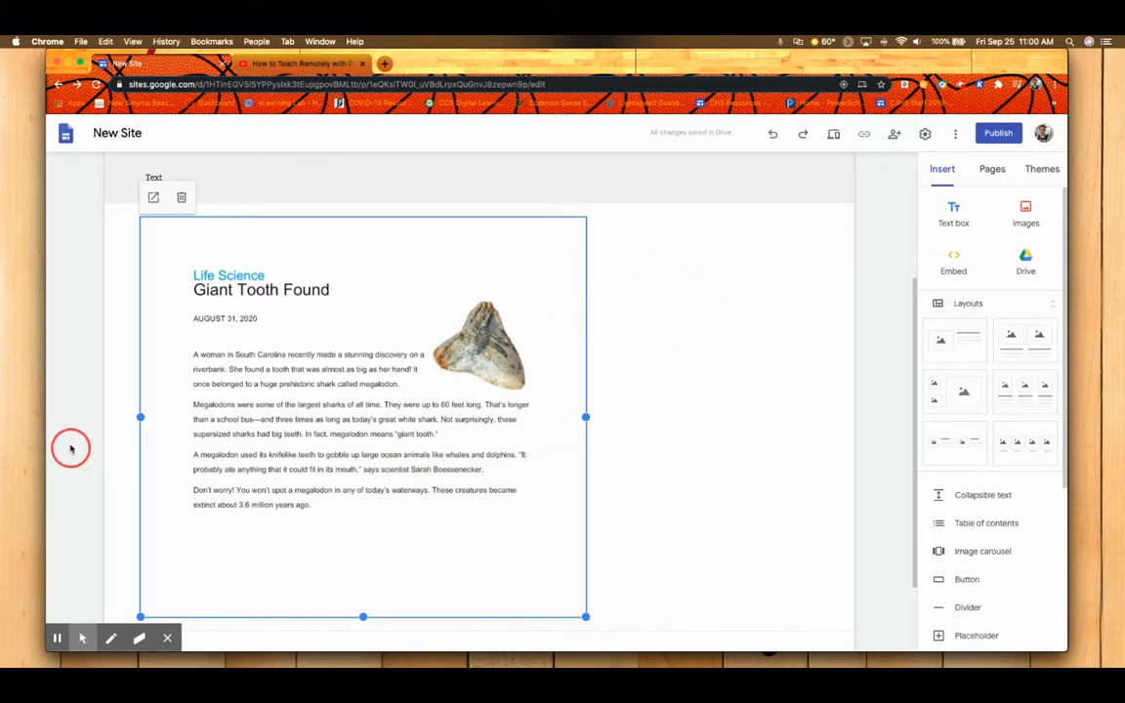
{"action": "left_click", "coordinate": [90, 437]}
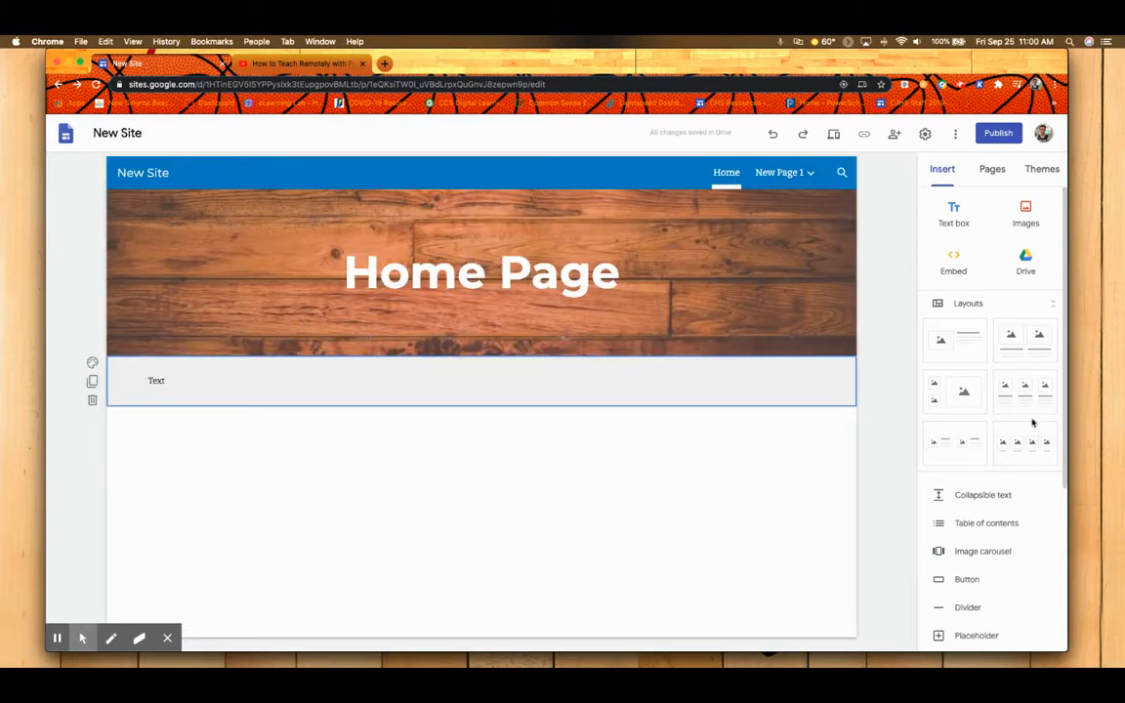
Add the layout with one media placeholder beside a title and body text, and check the placeholder's content options.
{"action": "left_click", "coordinate": [946, 345]}
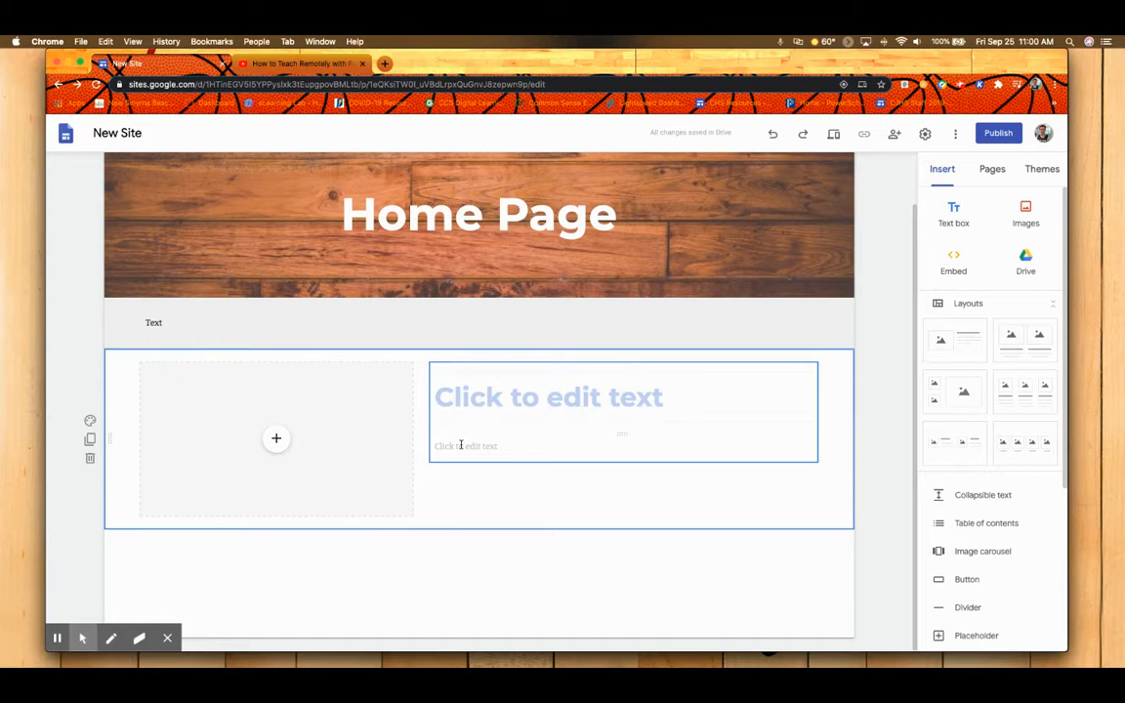
{"action": "left_click", "coordinate": [276, 441]}
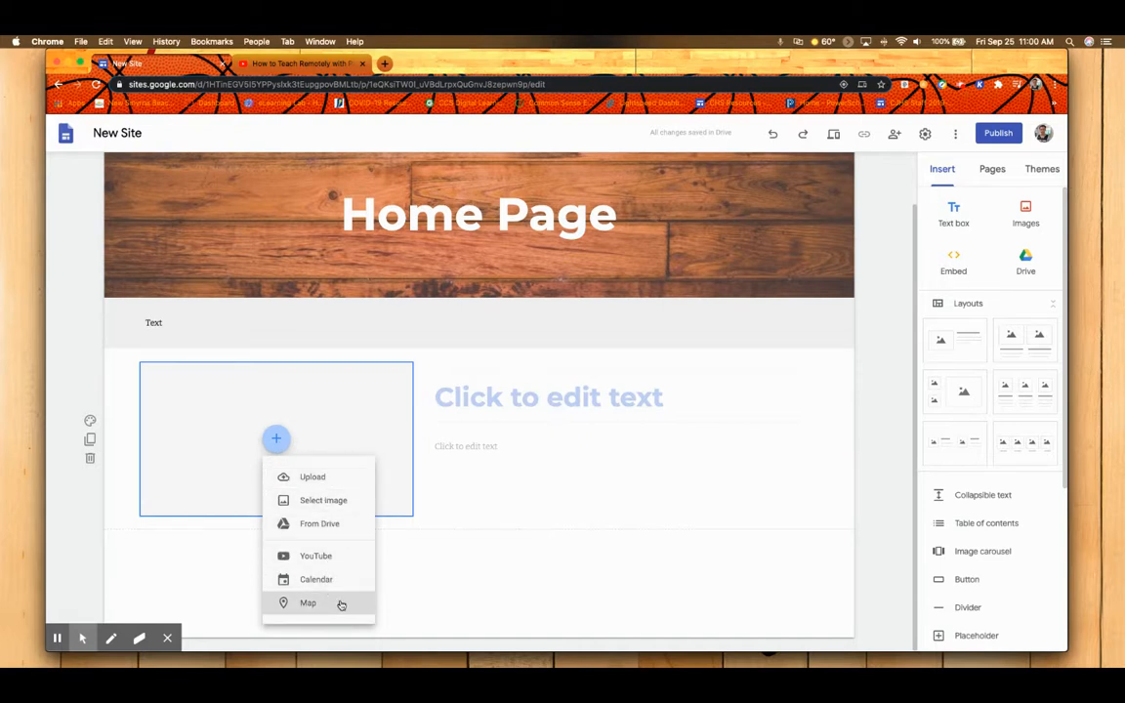
{"action": "left_click", "coordinate": [640, 384]}
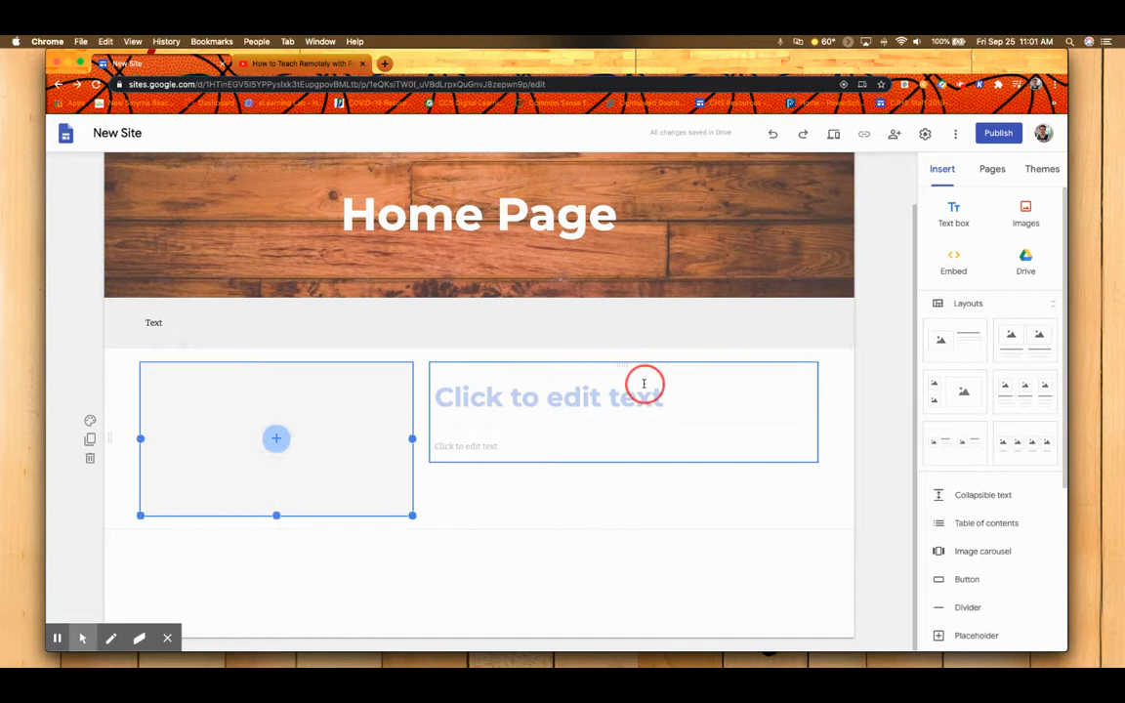
Enter "Title" as the new layout's heading and "More info" as its body text.
{"action": "left_click", "coordinate": [632, 393]}
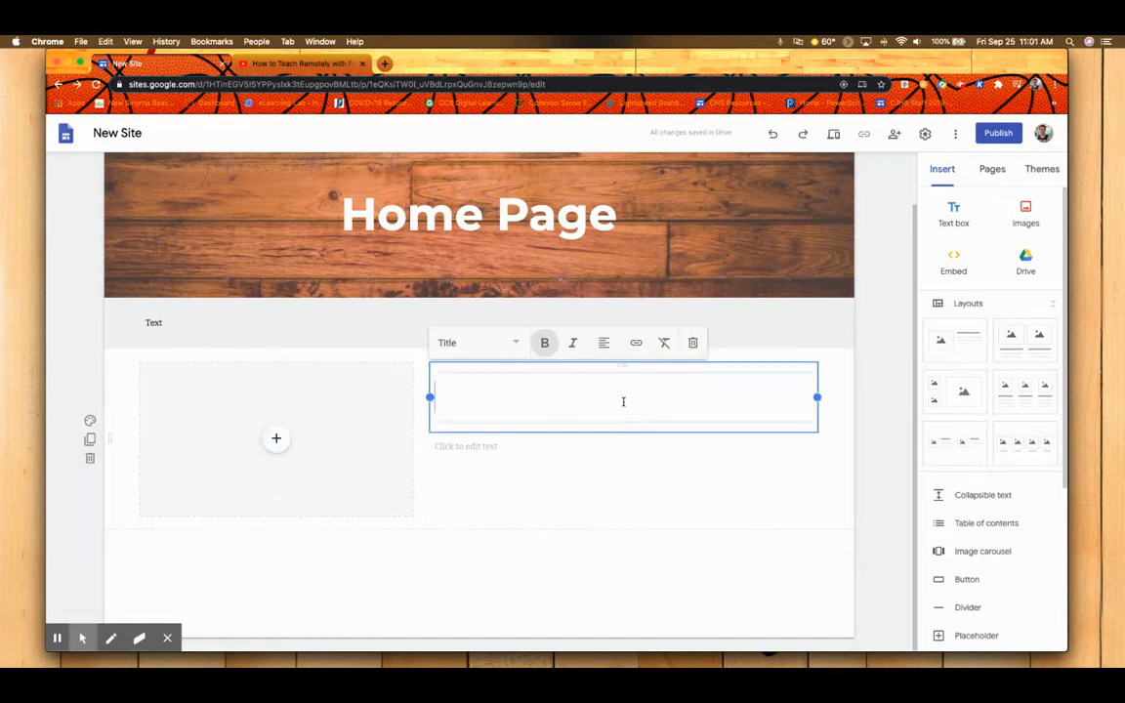
{"action": "type", "text": "Title"}
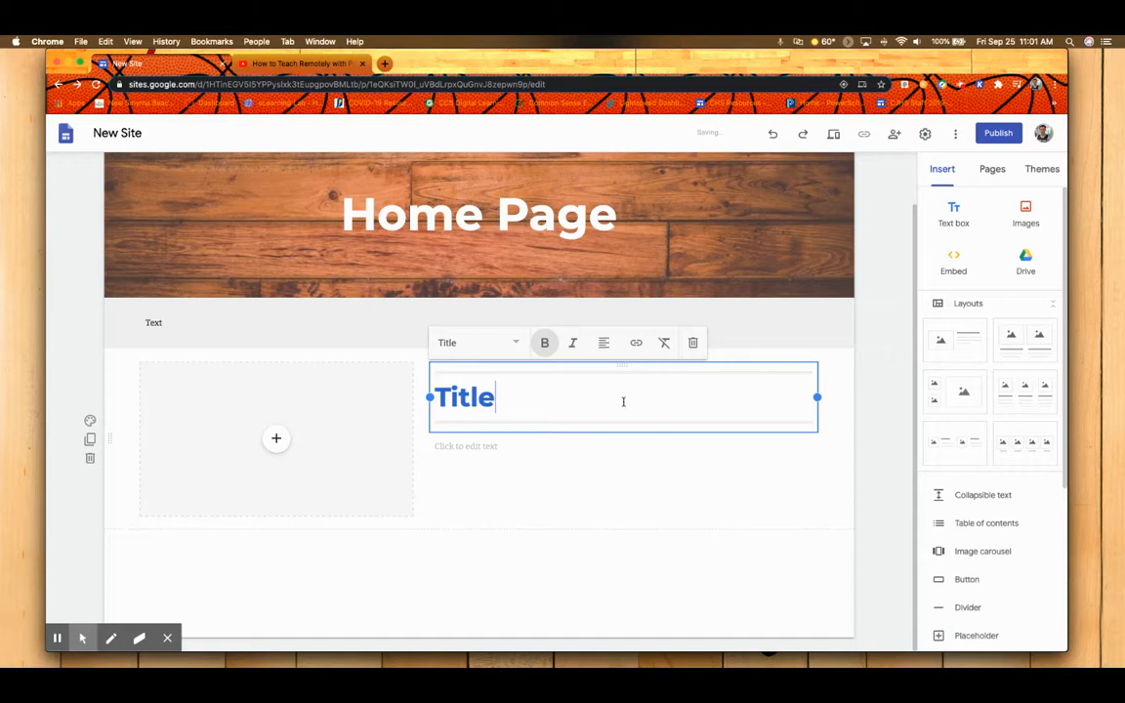
{"action": "left_click", "coordinate": [549, 462]}
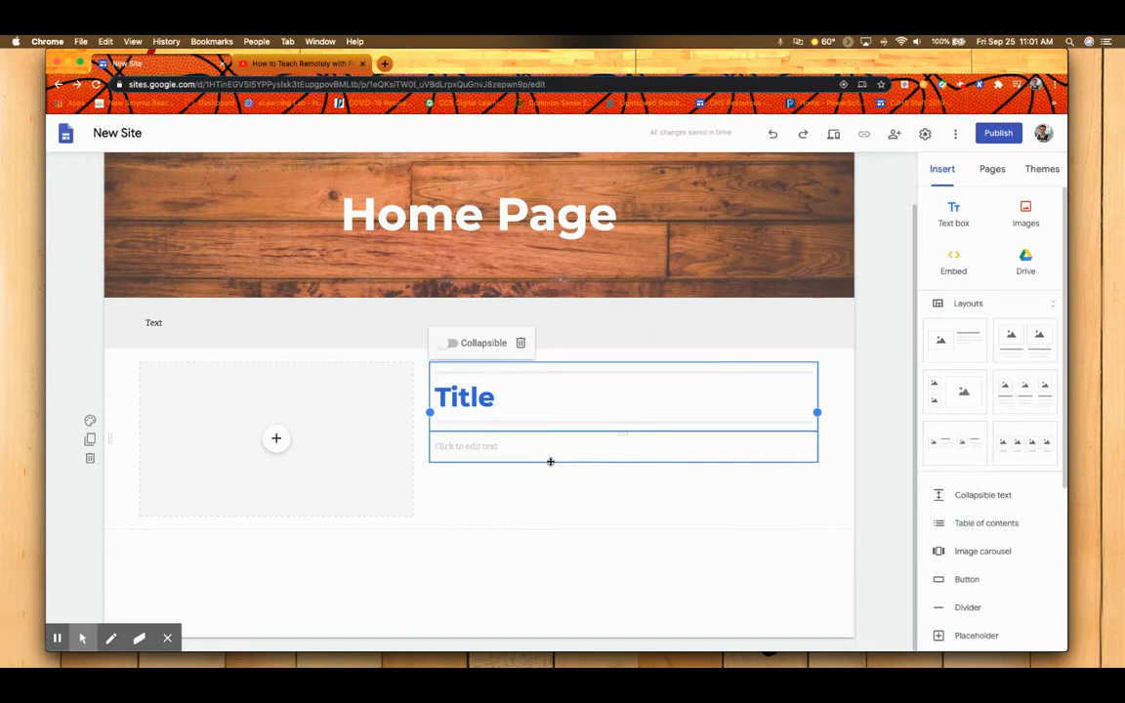
{"action": "left_click", "coordinate": [512, 450]}
{"action": "type", "text": "More info"}
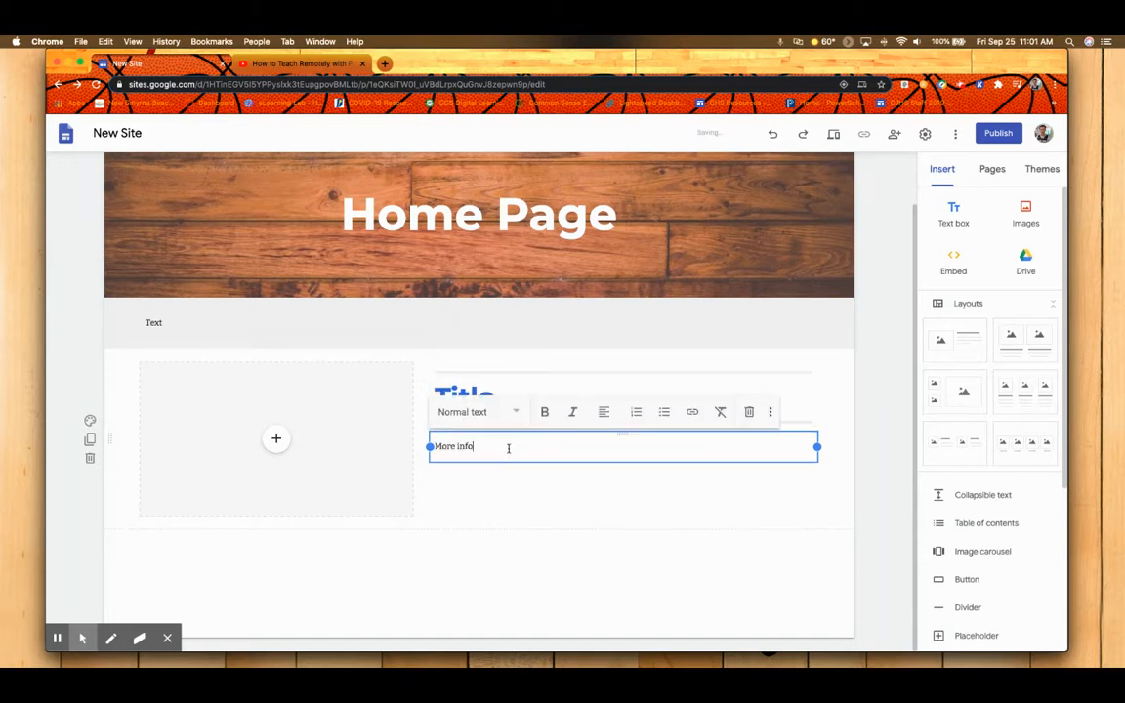
Fill the media placeholder beside the title with the "Giant Tooth Found" document from the recent Google Drive files.
{"action": "left_click", "coordinate": [276, 438]}
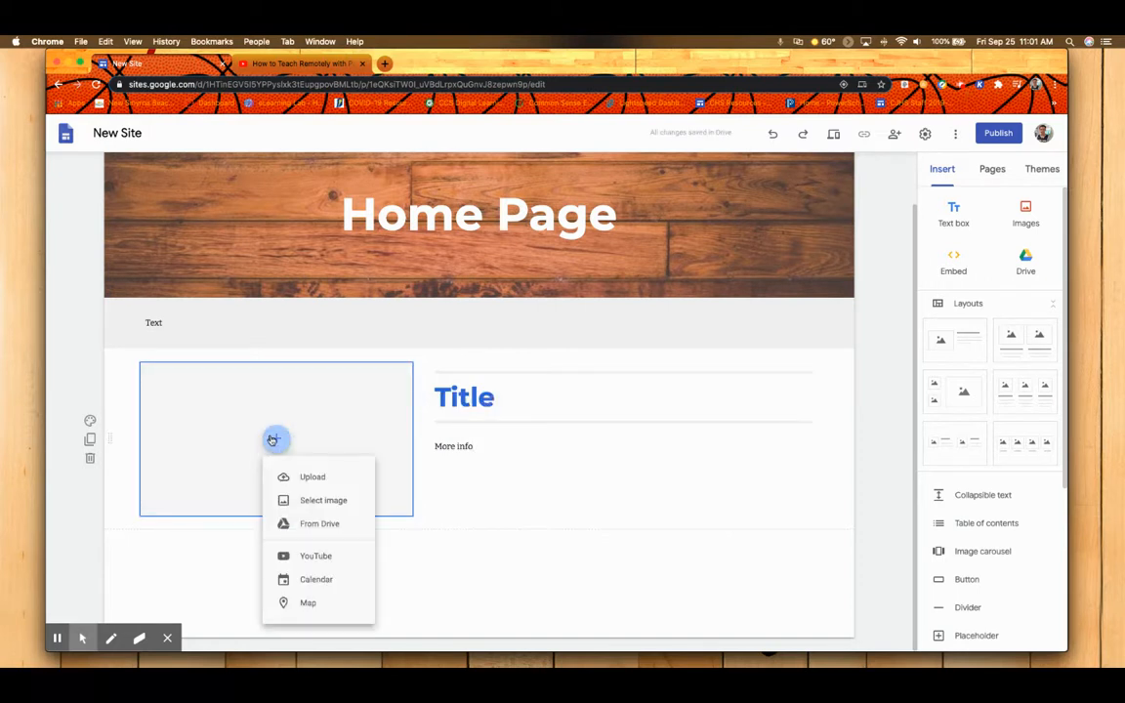
{"action": "left_click", "coordinate": [314, 522]}
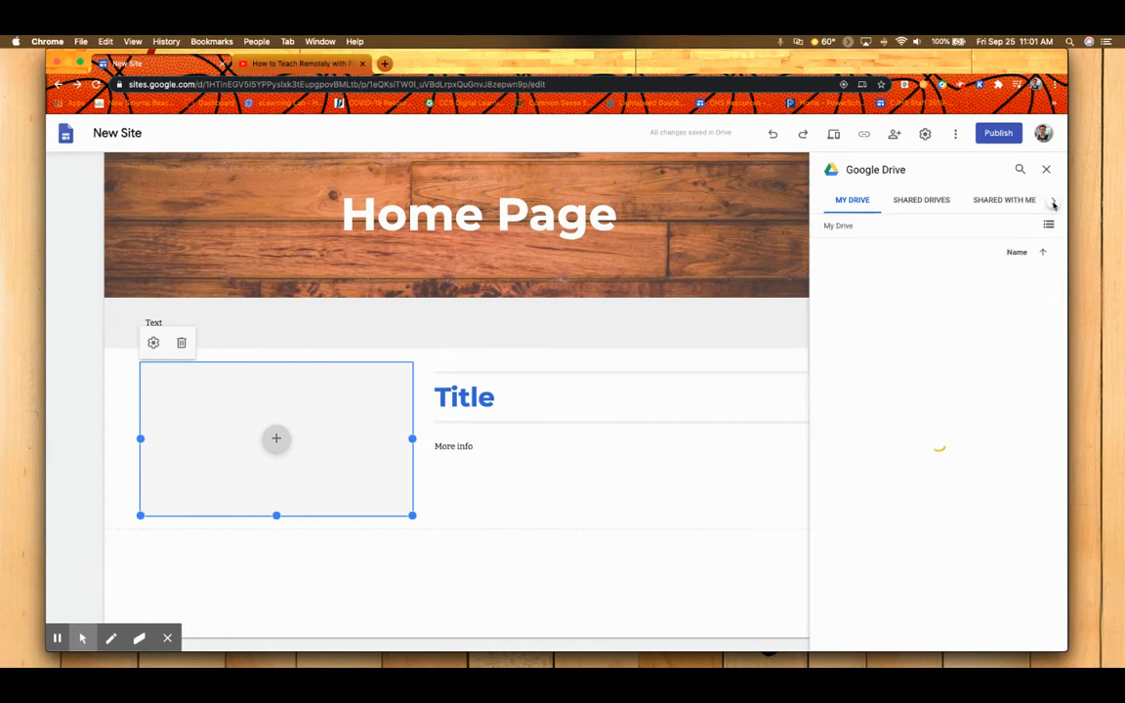
{"action": "left_click", "coordinate": [1053, 201]}
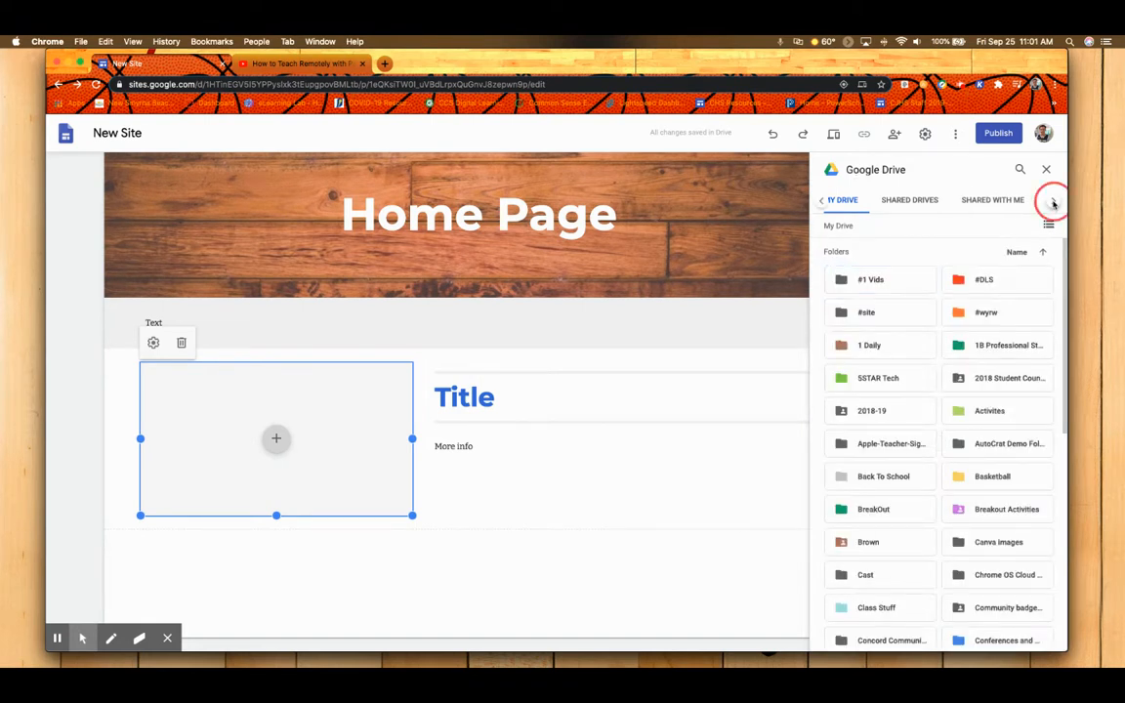
{"action": "left_click", "coordinate": [1052, 201]}
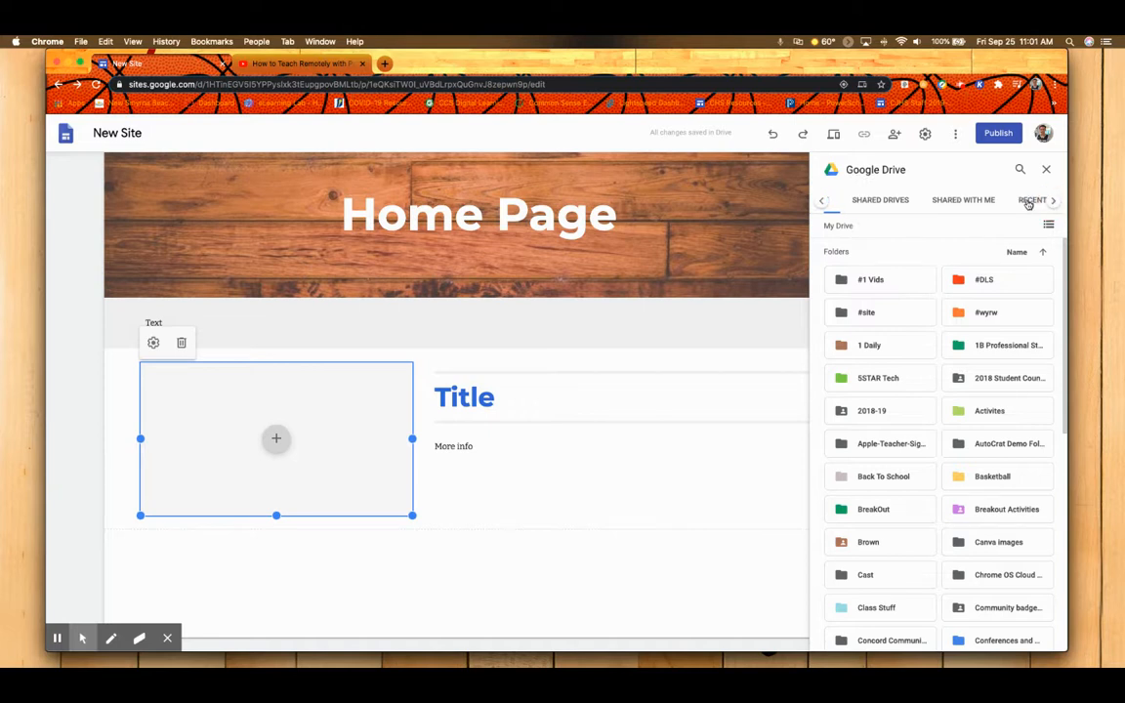
{"action": "left_click", "coordinate": [1027, 201]}
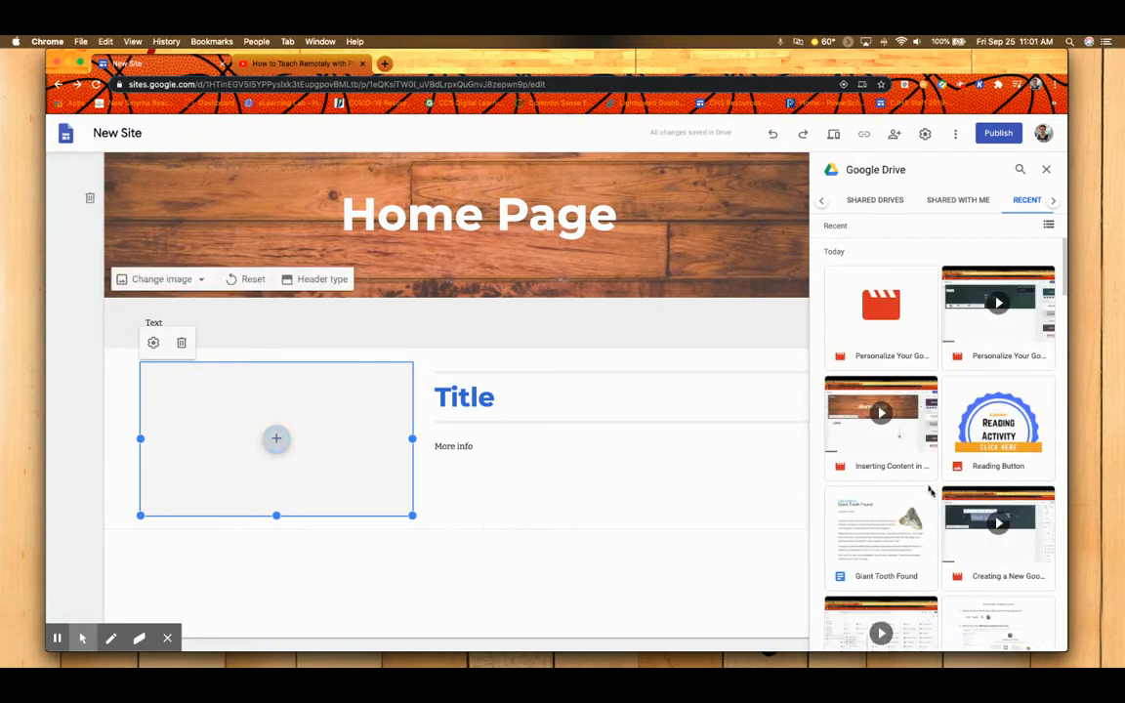
{"action": "left_click", "coordinate": [887, 535]}
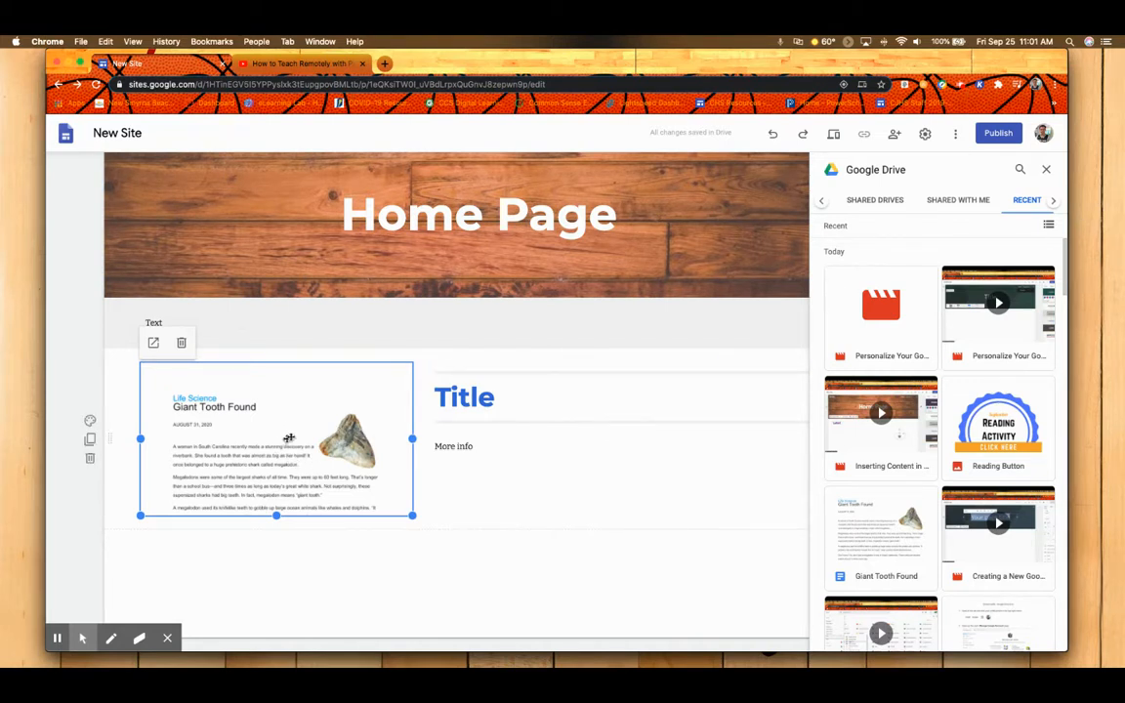
{"action": "left_click", "coordinate": [1047, 169]}
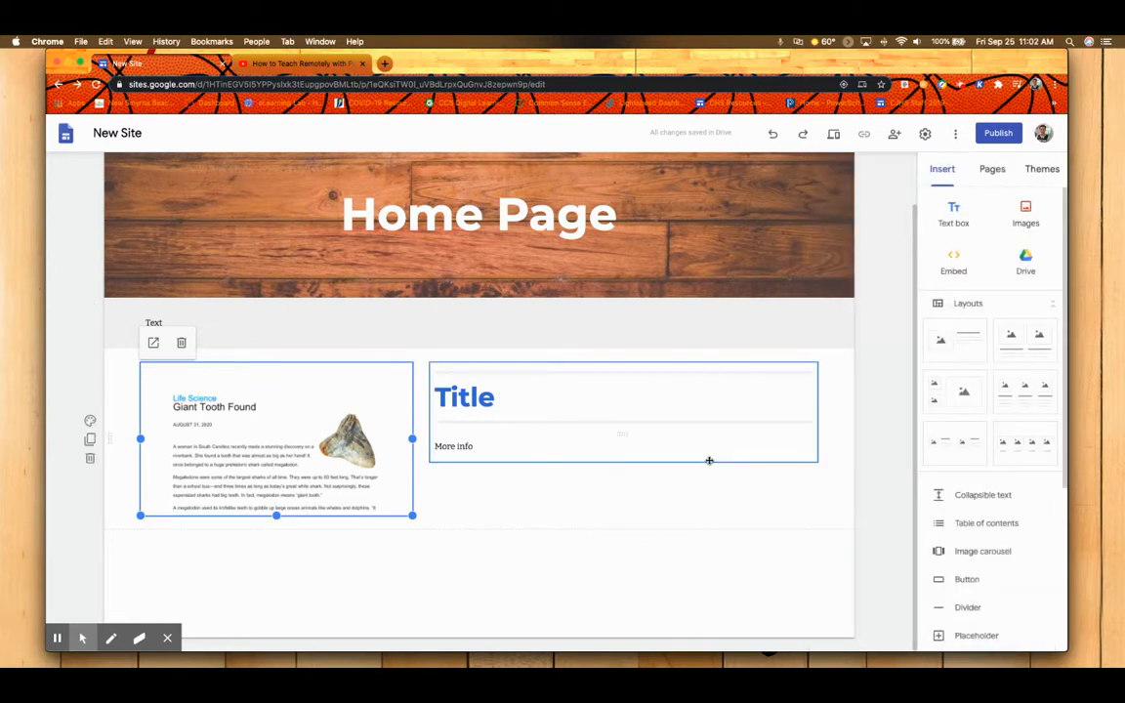
{"action": "left_click", "coordinate": [400, 564]}
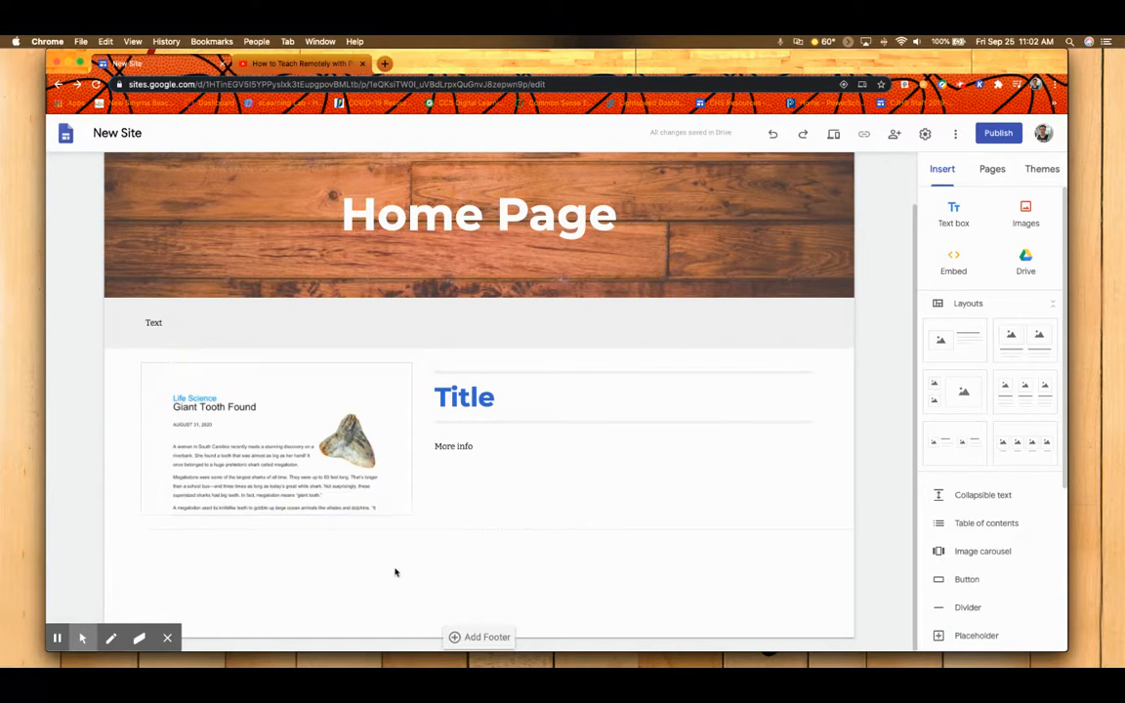
Add the three-column image and text layout, and fill its first placeholder with the "Reading Button" image from recent Drive files.
{"action": "left_click", "coordinate": [1012, 398]}
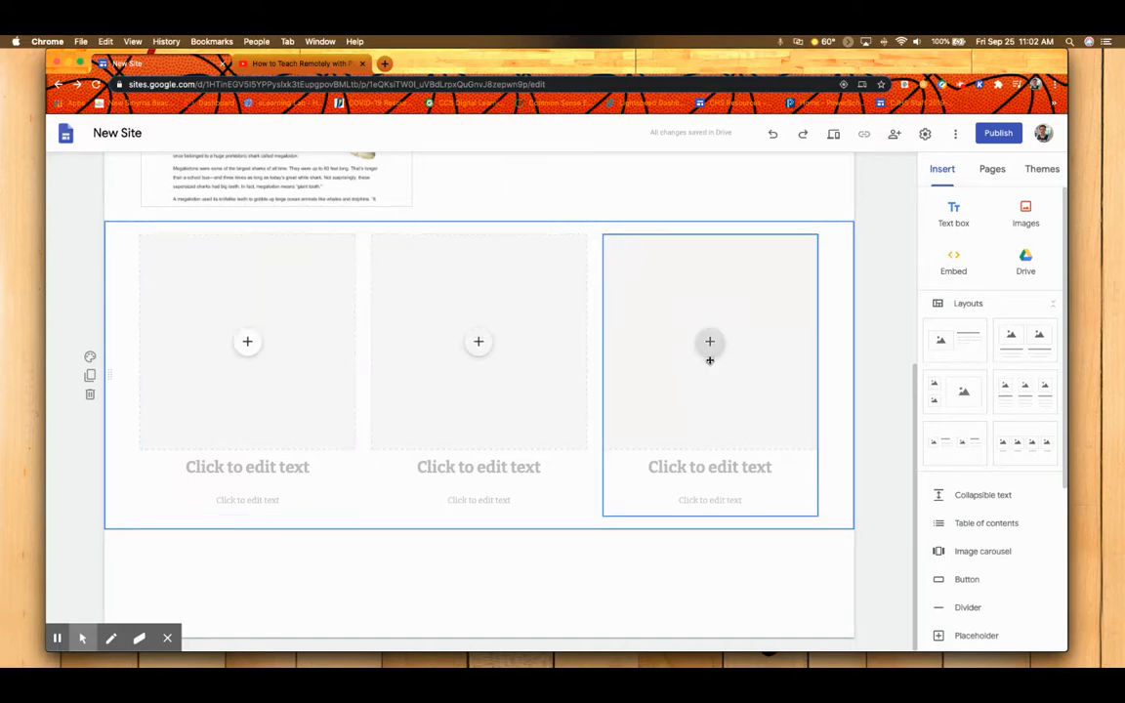
{"action": "left_click", "coordinate": [247, 342]}
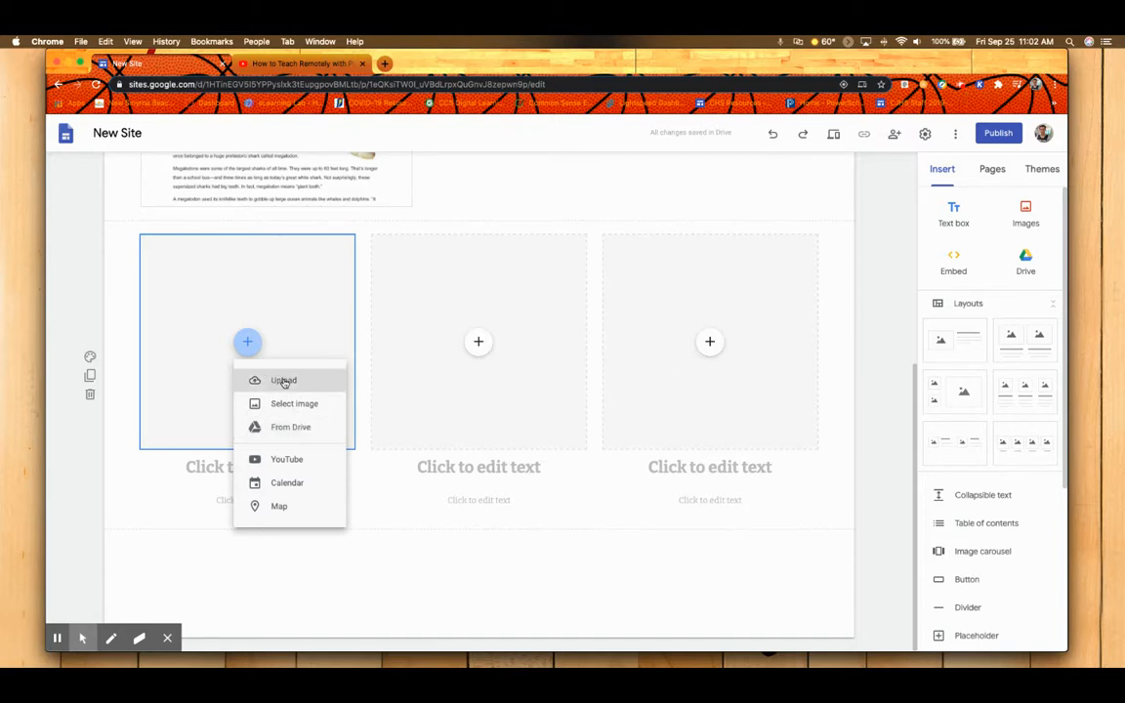
{"action": "left_click", "coordinate": [284, 426]}
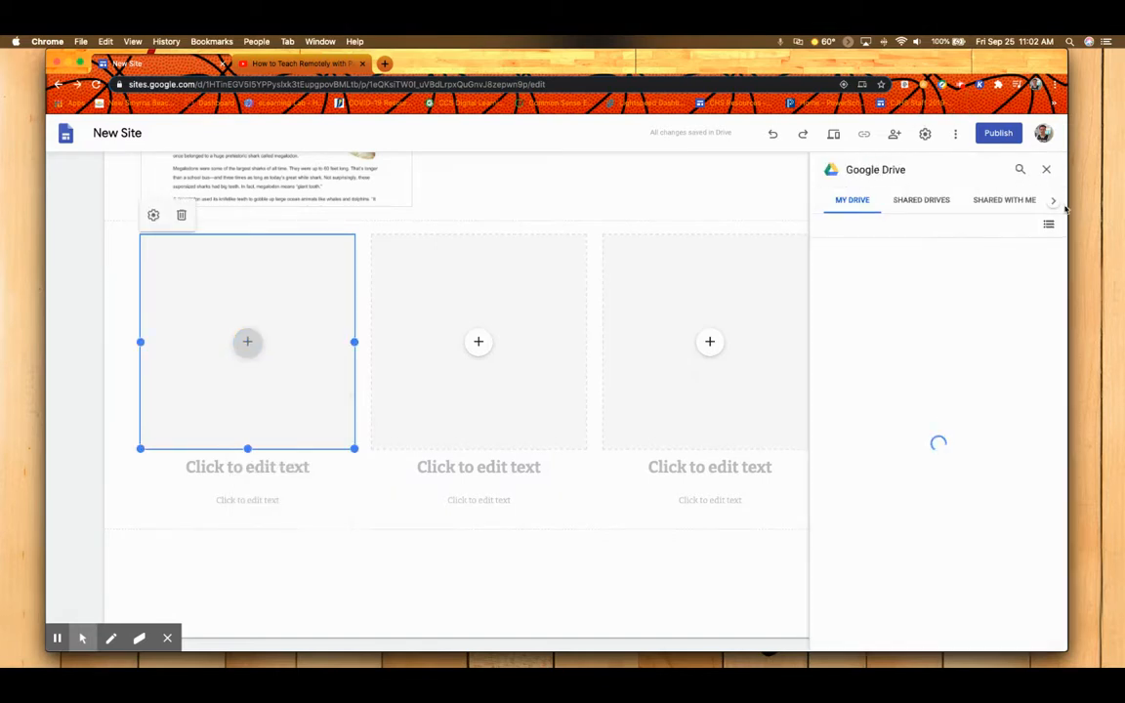
{"action": "left_click", "coordinate": [1052, 202]}
{"action": "left_click", "coordinate": [1051, 204]}
{"action": "left_click", "coordinate": [1041, 200]}
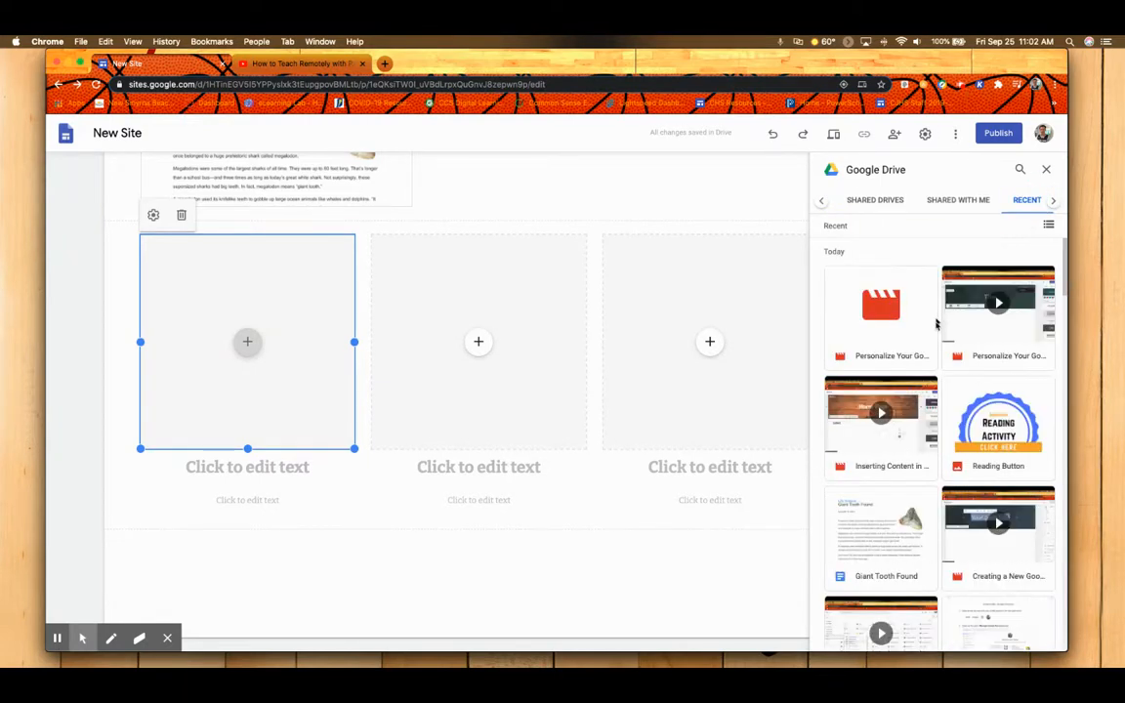
{"action": "double_click", "coordinate": [994, 429]}
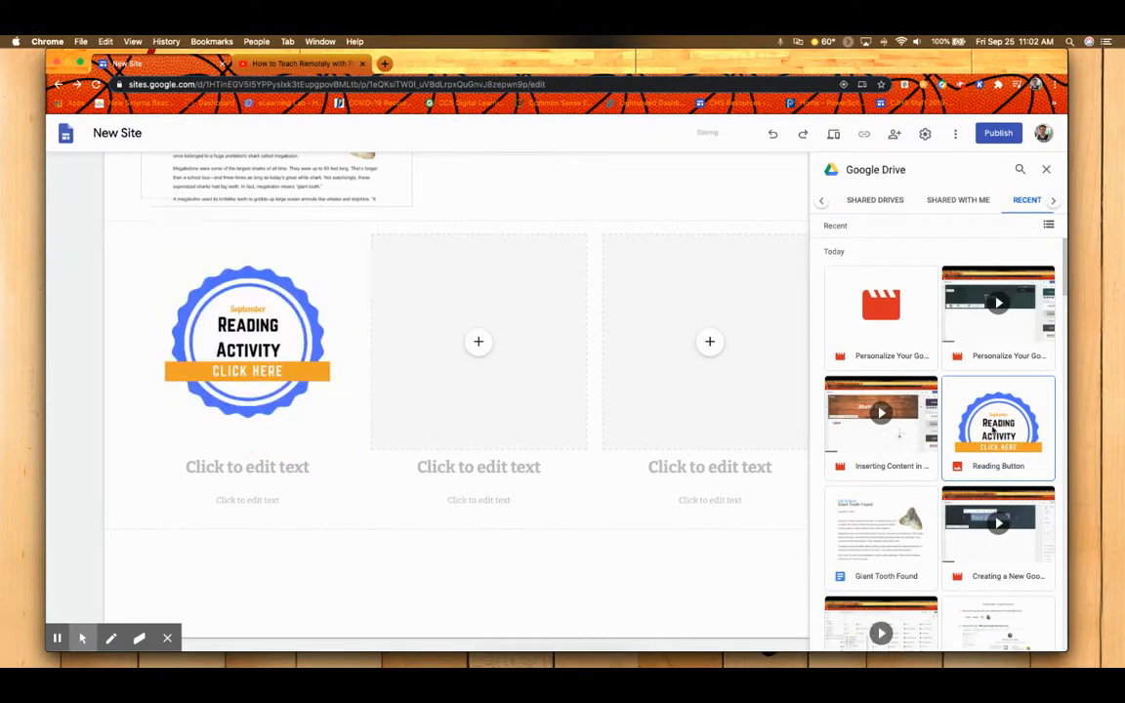
Delete the empty body text box beneath the Reading Activity image's heading and close the Drive file picker.
{"action": "left_click", "coordinate": [266, 468]}
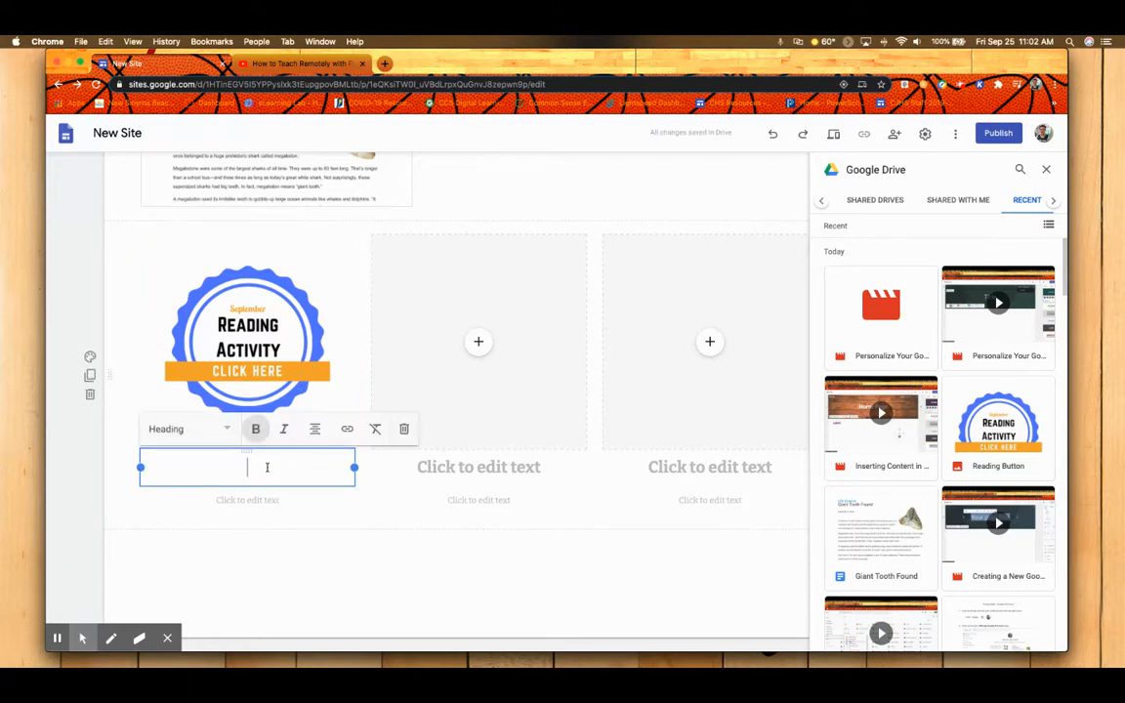
{"action": "left_click", "coordinate": [257, 500]}
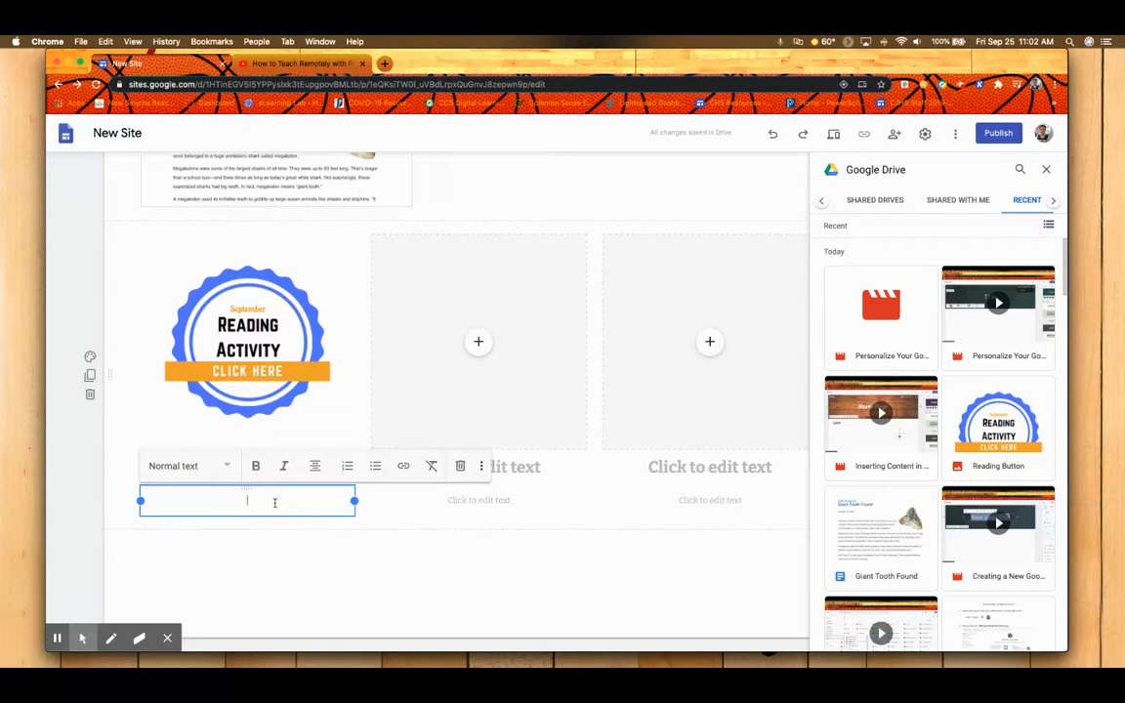
{"action": "left_click", "coordinate": [460, 466]}
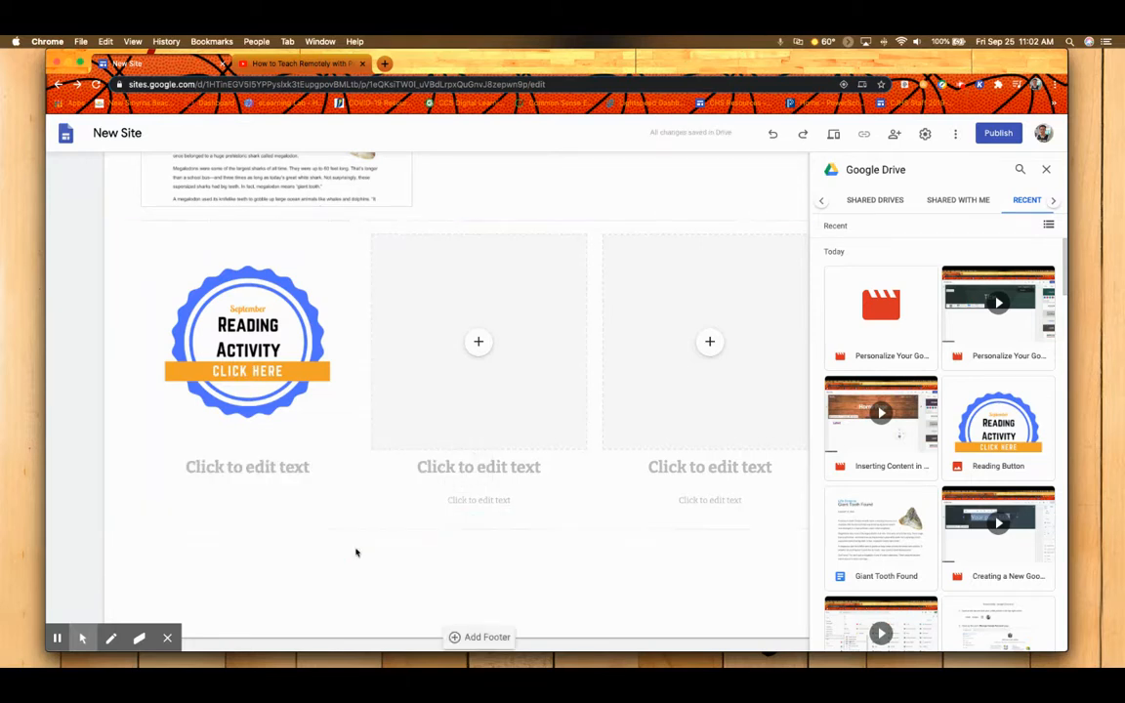
{"action": "left_click", "coordinate": [1047, 171]}
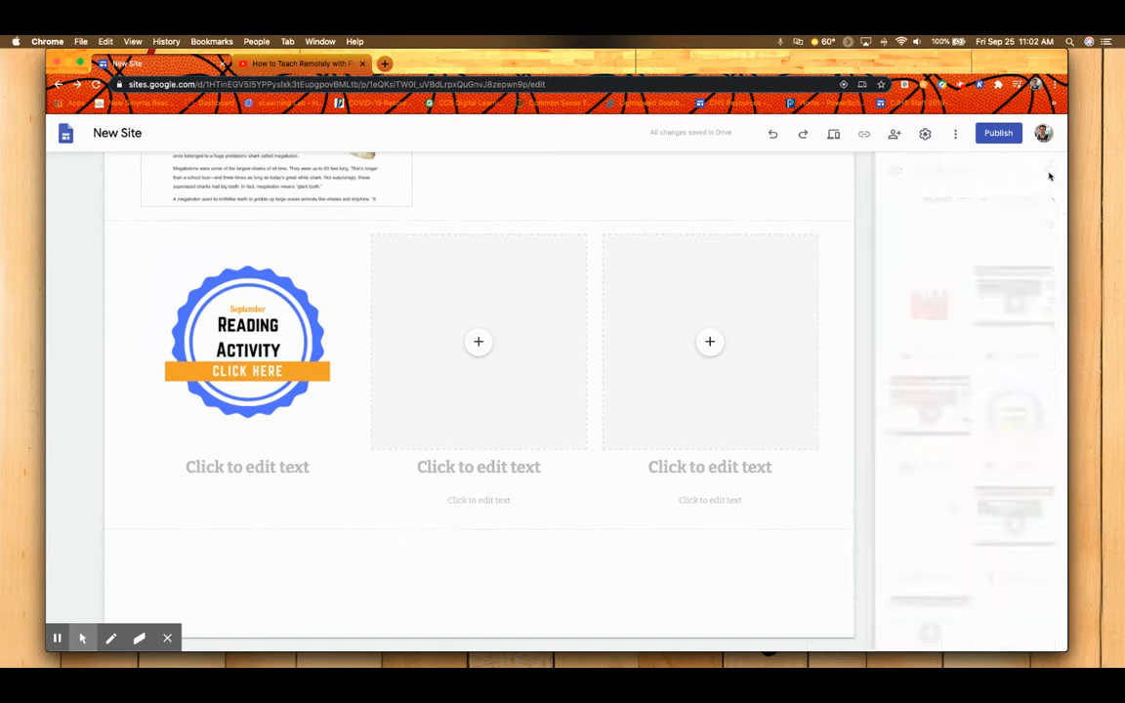
Start a by-URL web embed below the three-column section, and copy the address of the "How to Teach Remotely with Padlet" video from YouTube.
{"action": "scroll", "coordinate": [723, 316], "scroll_direction": "up", "scroll_amount": 4}
{"action": "scroll", "coordinate": [724, 315], "scroll_direction": "down", "scroll_amount": 4}
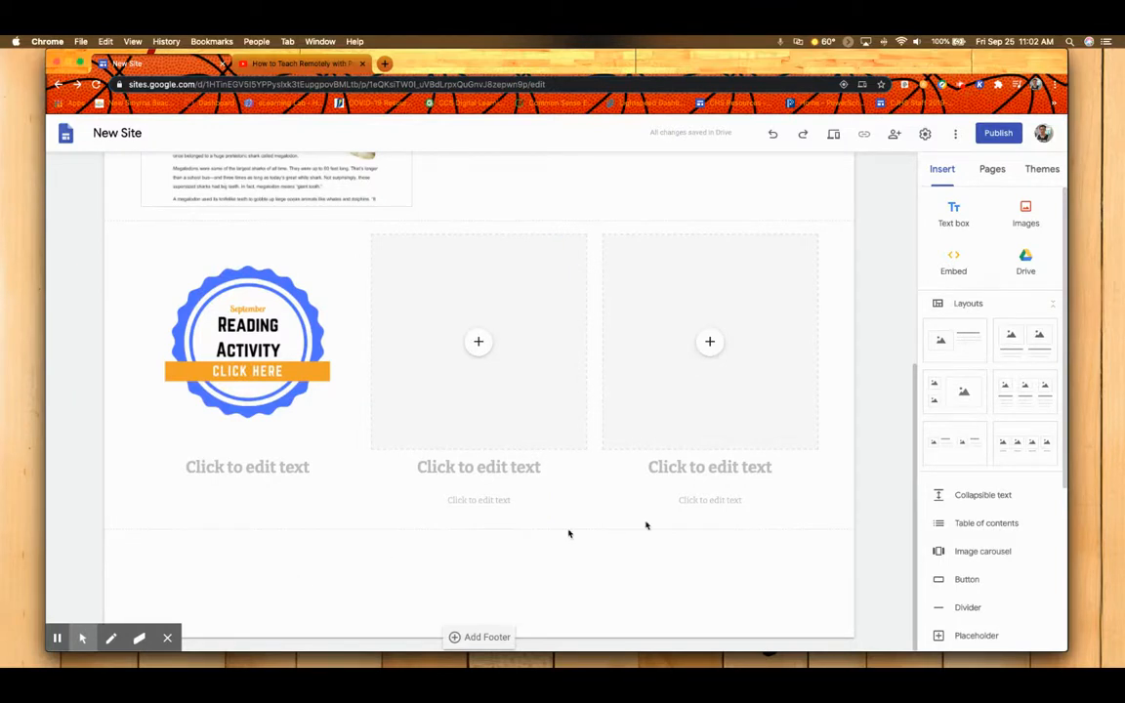
{"action": "double_click", "coordinate": [430, 580]}
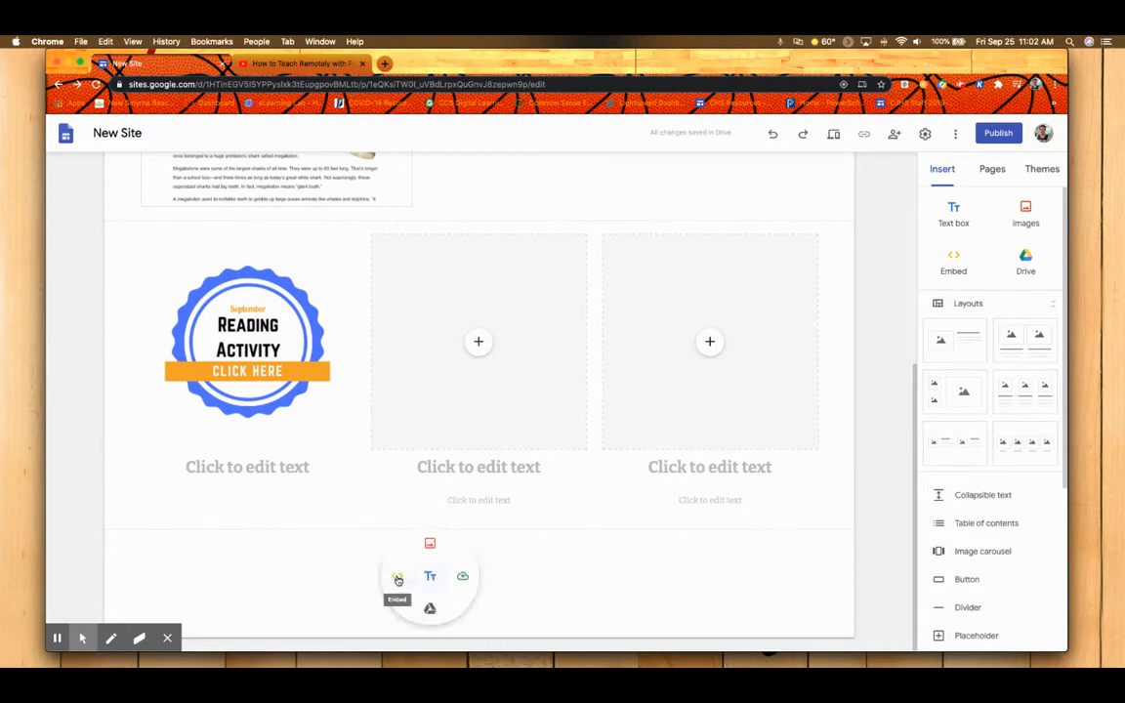
{"action": "left_click", "coordinate": [397, 580]}
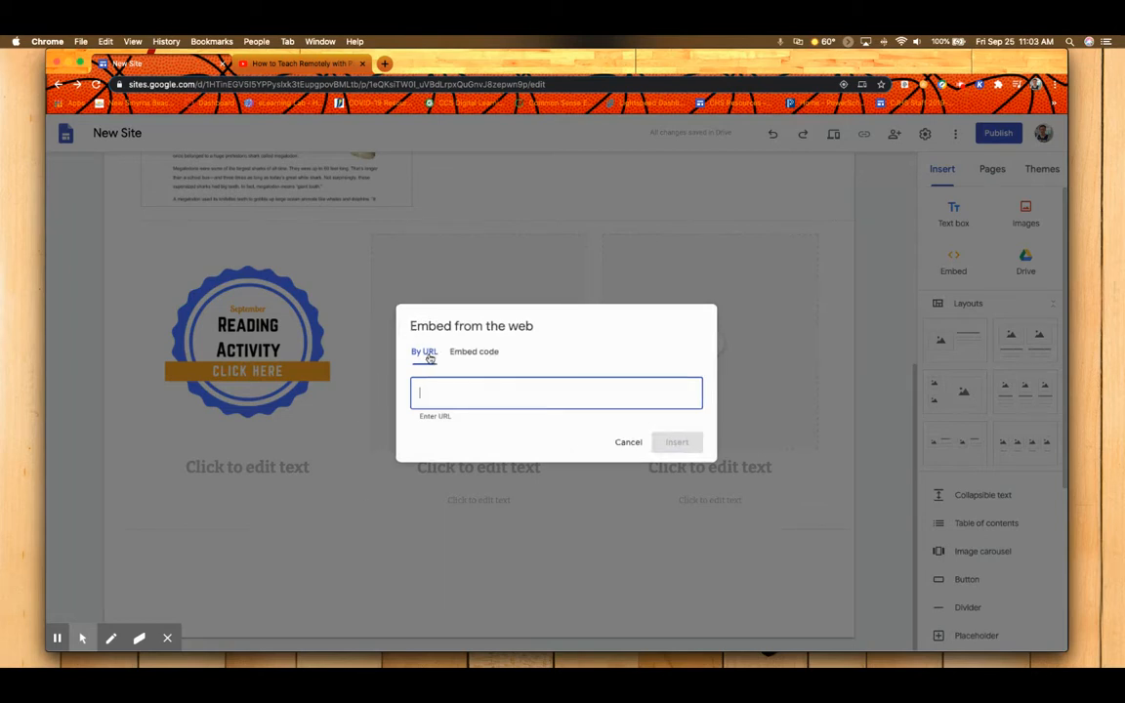
{"action": "left_click", "coordinate": [274, 63]}
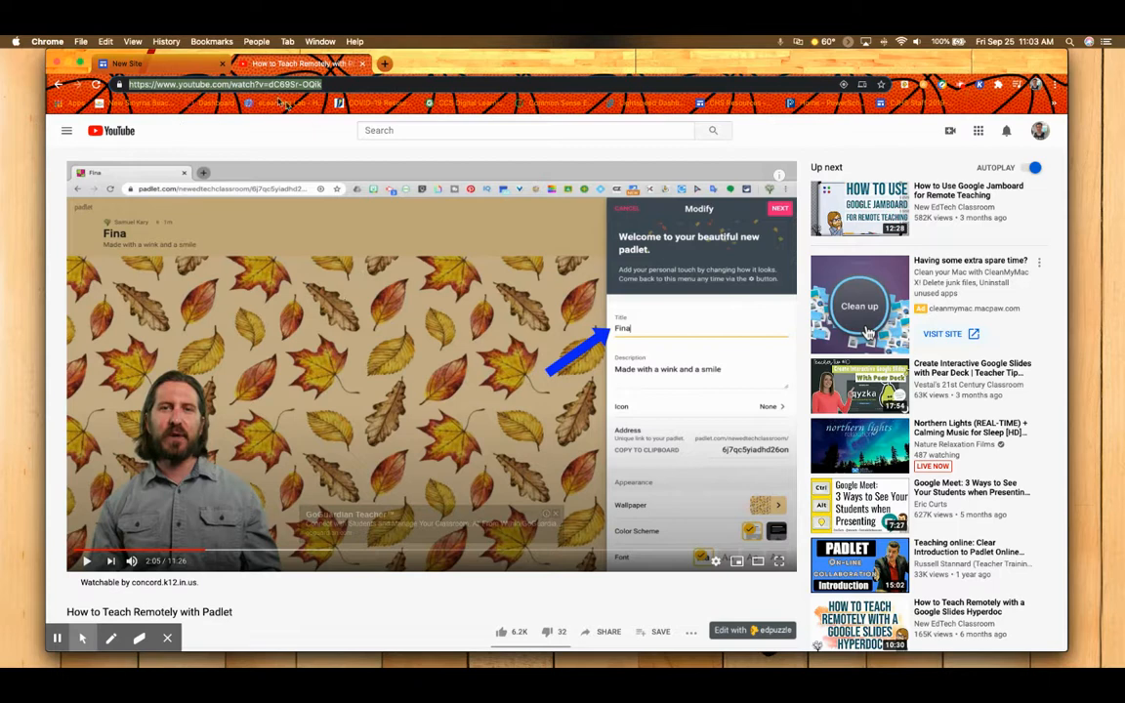
{"action": "right_click", "coordinate": [243, 85]}
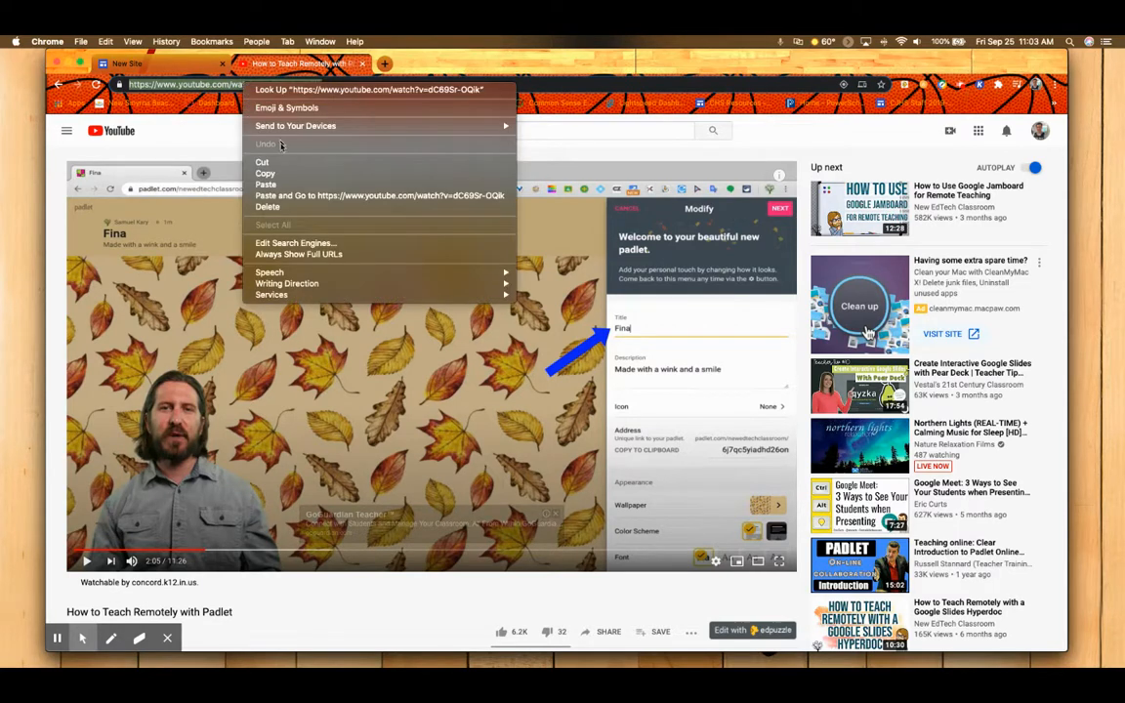
{"action": "left_click", "coordinate": [274, 173]}
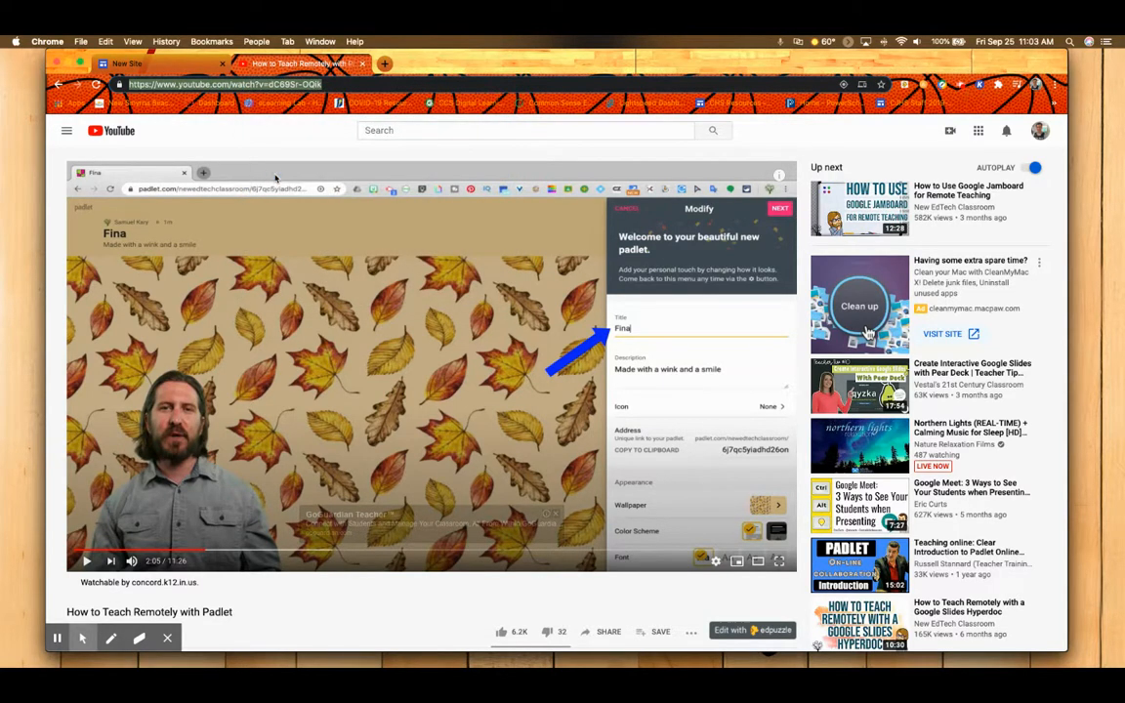
Return to the Google Sites page and insert the copied YouTube video address as a web embed.
{"action": "left_click", "coordinate": [199, 66]}
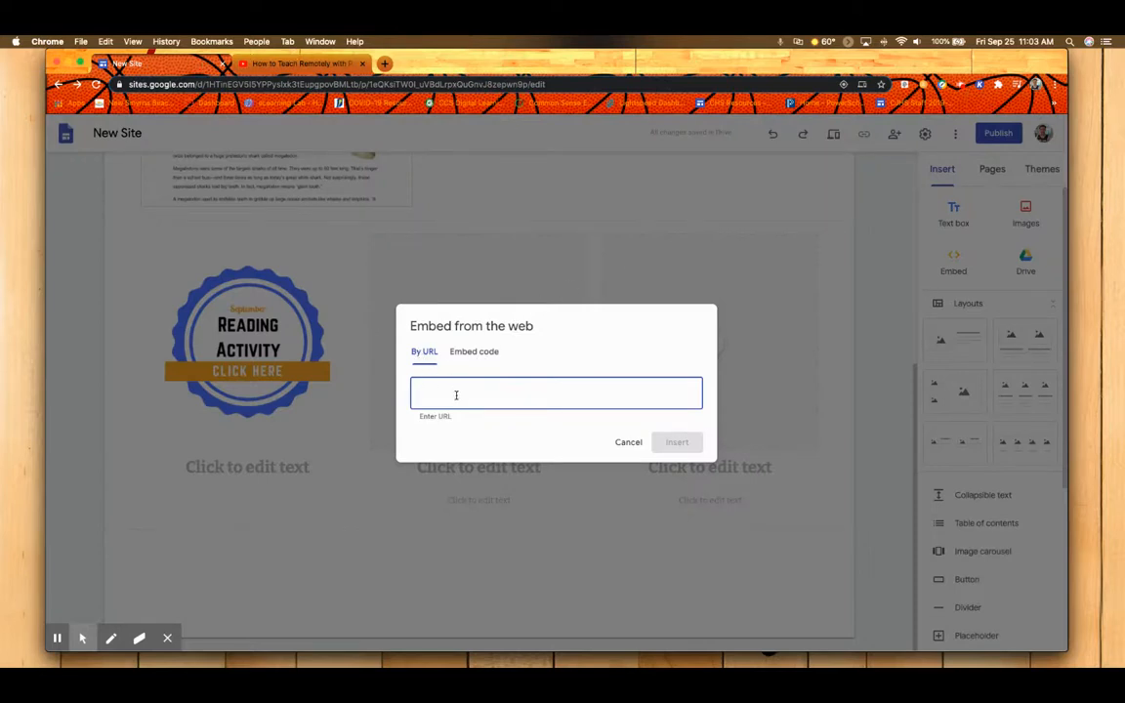
{"action": "type", "text": "https://www.youtube.com/watch?v=dC69Sr-OQik"}
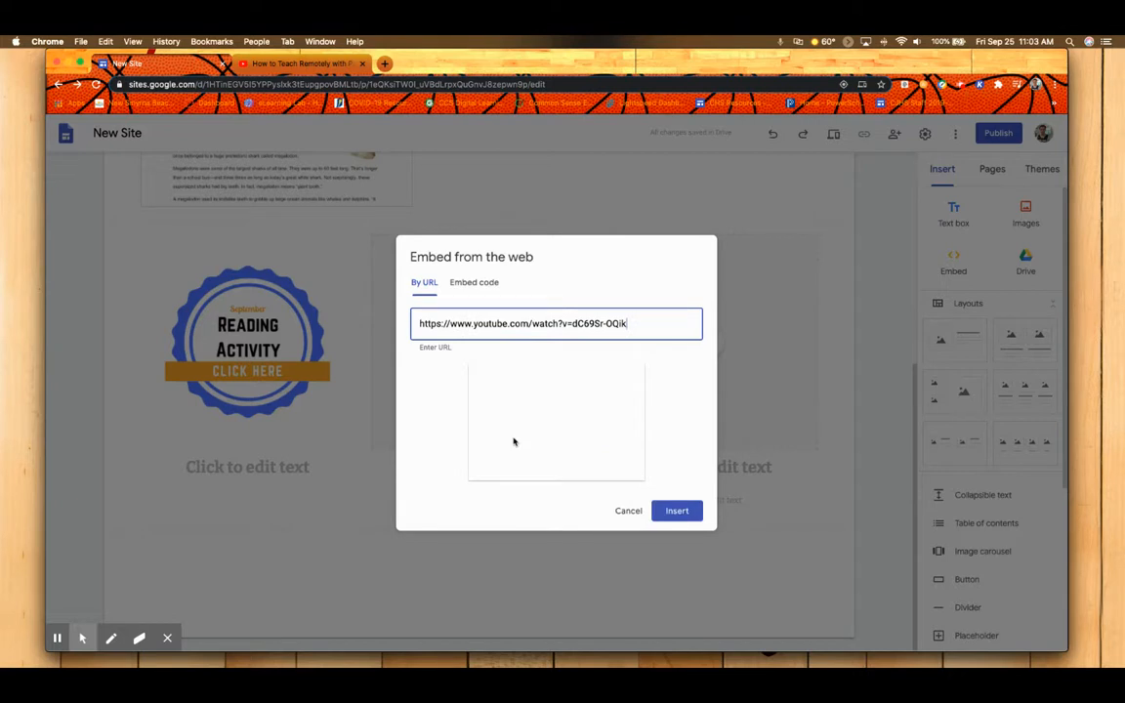
{"action": "left_click", "coordinate": [677, 511]}
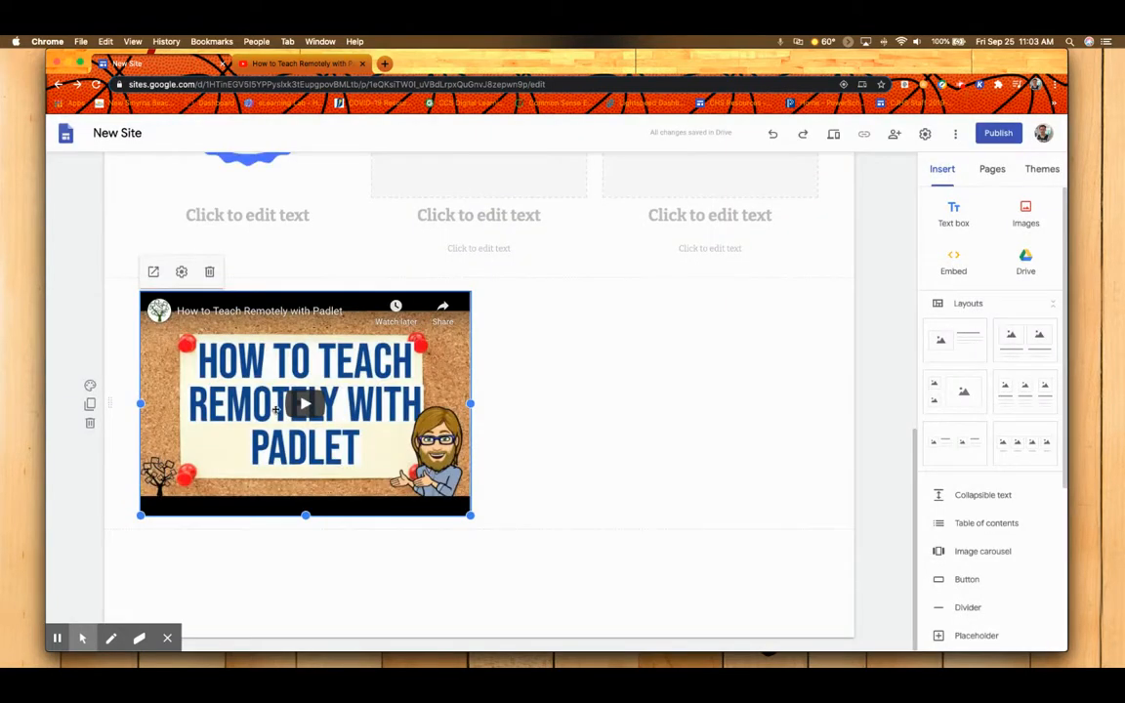
Browse the account's uploaded YouTube videos for the middle column's placeholder, and close the picker without selecting one.
{"action": "scroll", "coordinate": [476, 515], "scroll_direction": "up", "scroll_amount": 4}
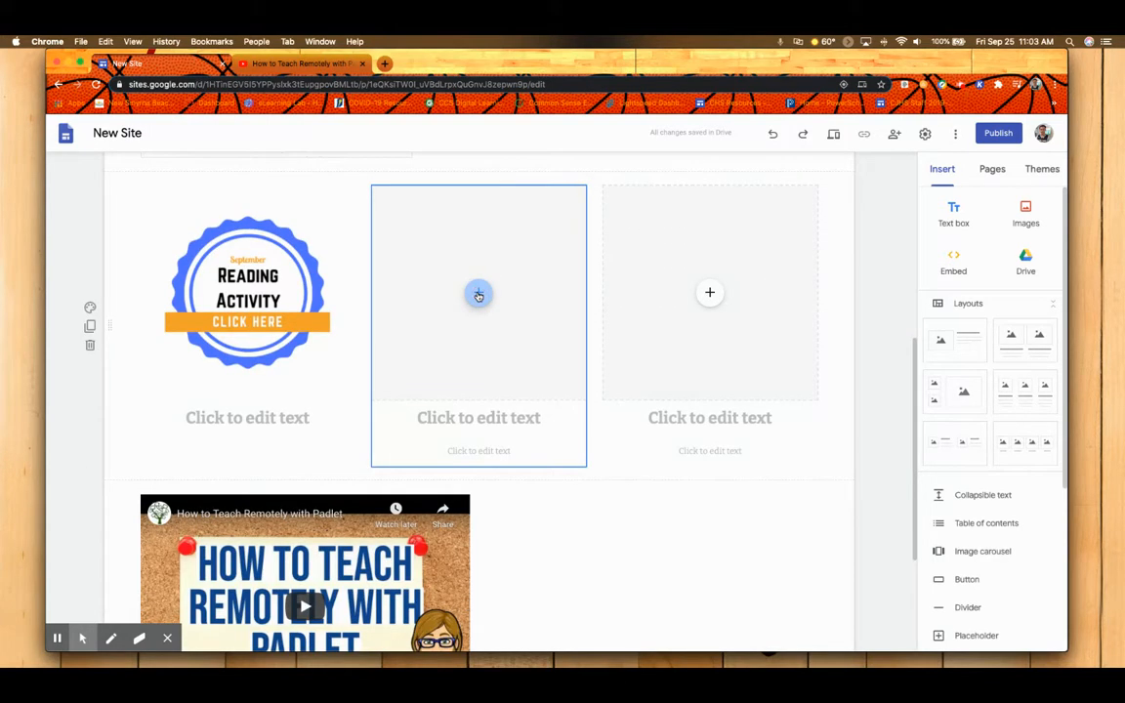
{"action": "left_click", "coordinate": [478, 294]}
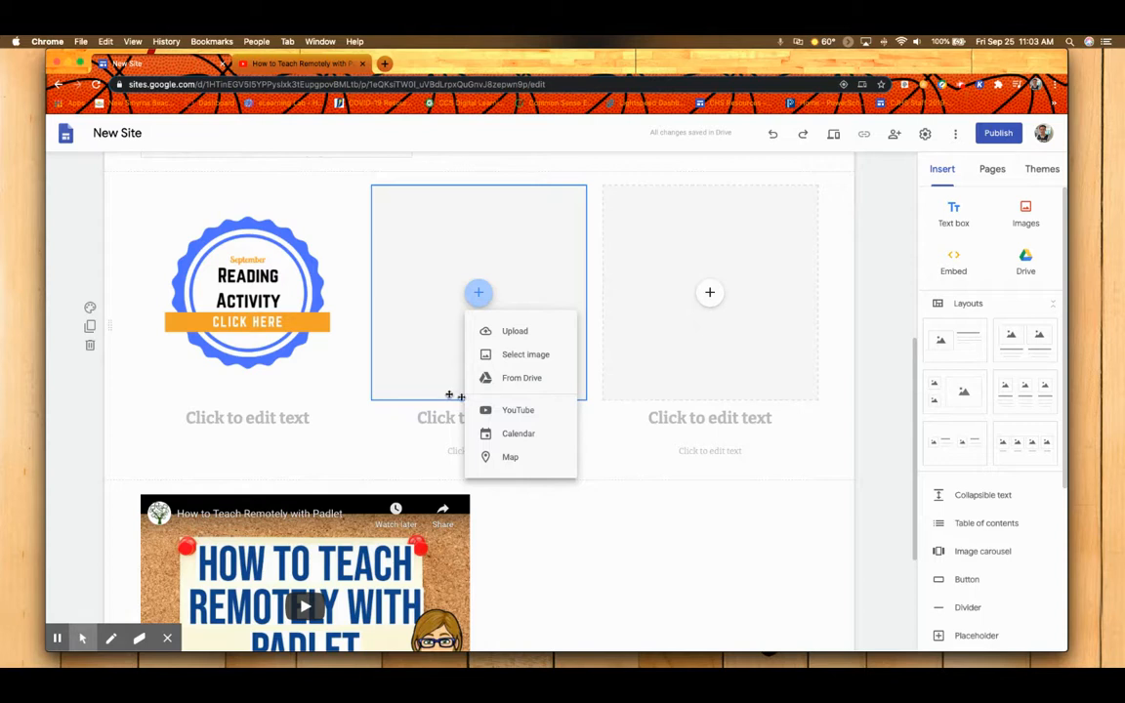
{"action": "left_click", "coordinate": [518, 409]}
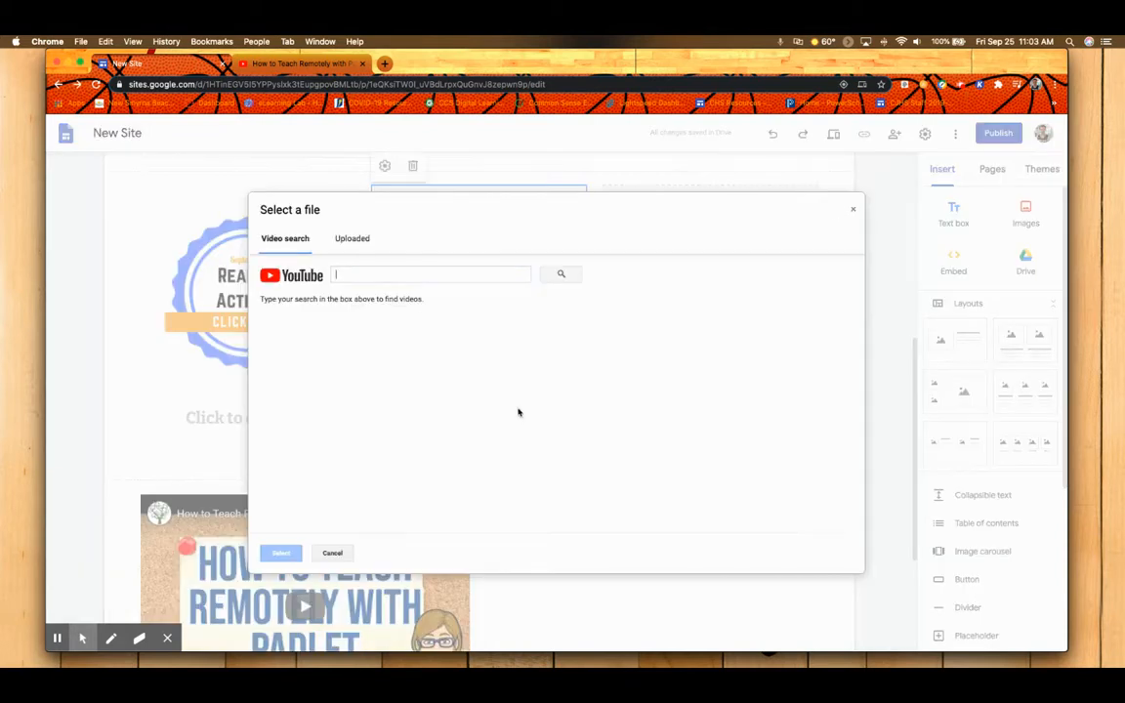
{"action": "left_click", "coordinate": [340, 238]}
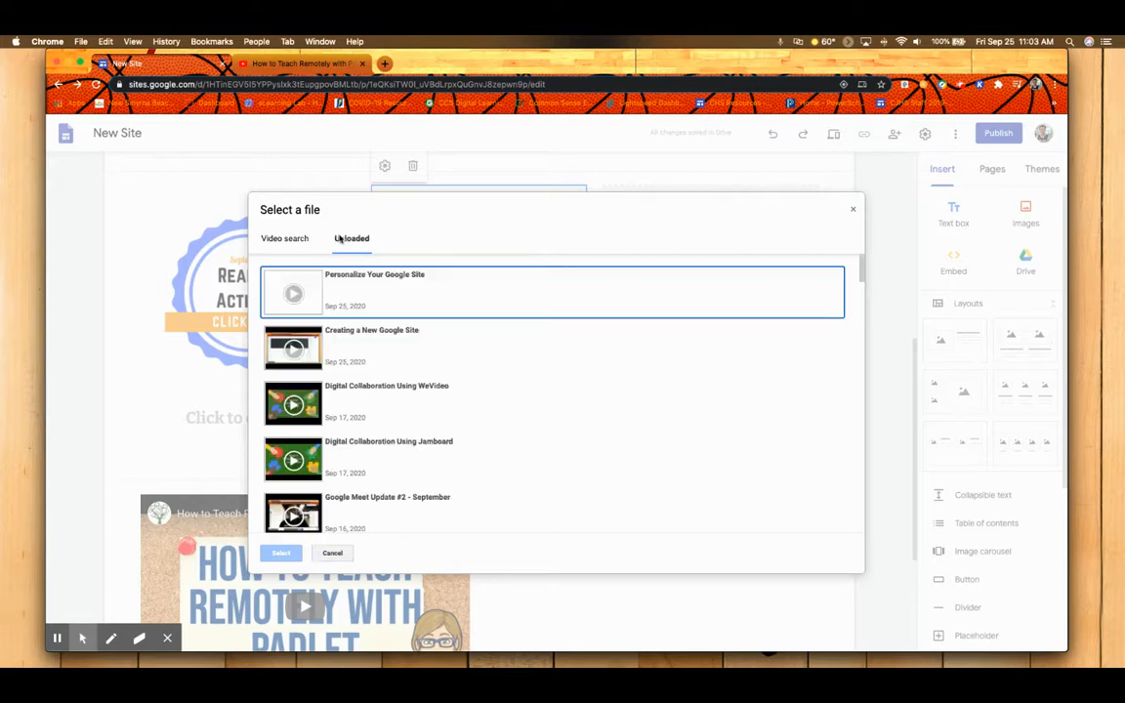
{"action": "scroll", "coordinate": [406, 368], "scroll_direction": "down", "scroll_amount": 2}
{"action": "scroll", "coordinate": [405, 369], "scroll_direction": "up", "scroll_amount": 2}
{"action": "left_click", "coordinate": [329, 552]}
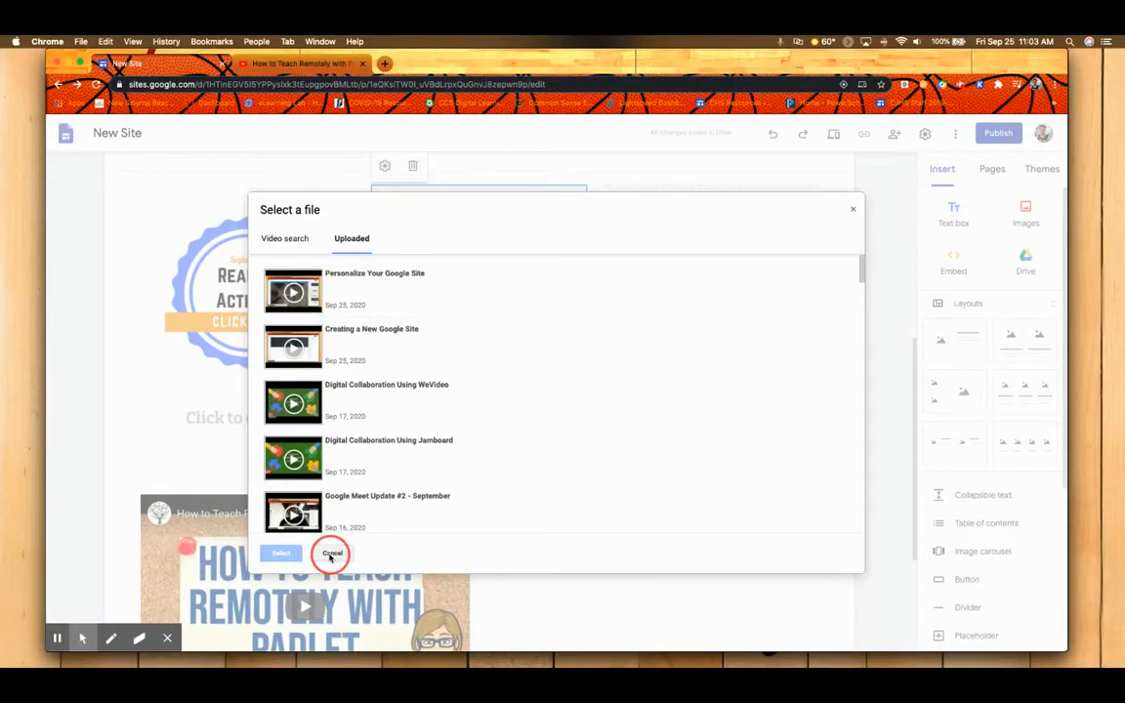